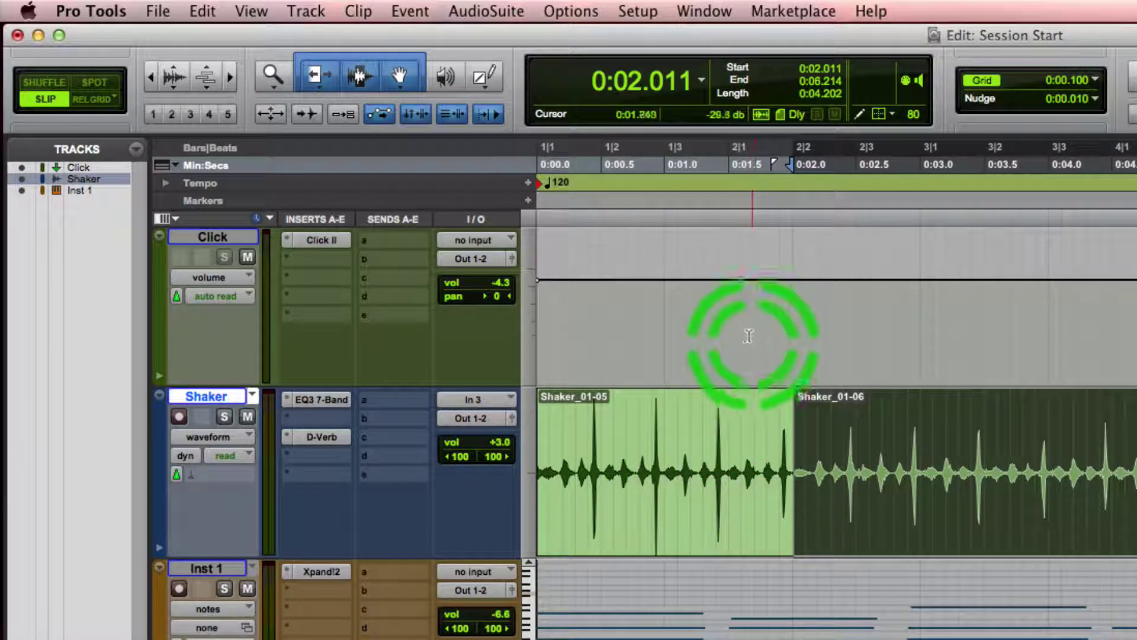
Activate the Zoomer tool for the edit window
right_click(697, 309)
mouse_move(752, 317)
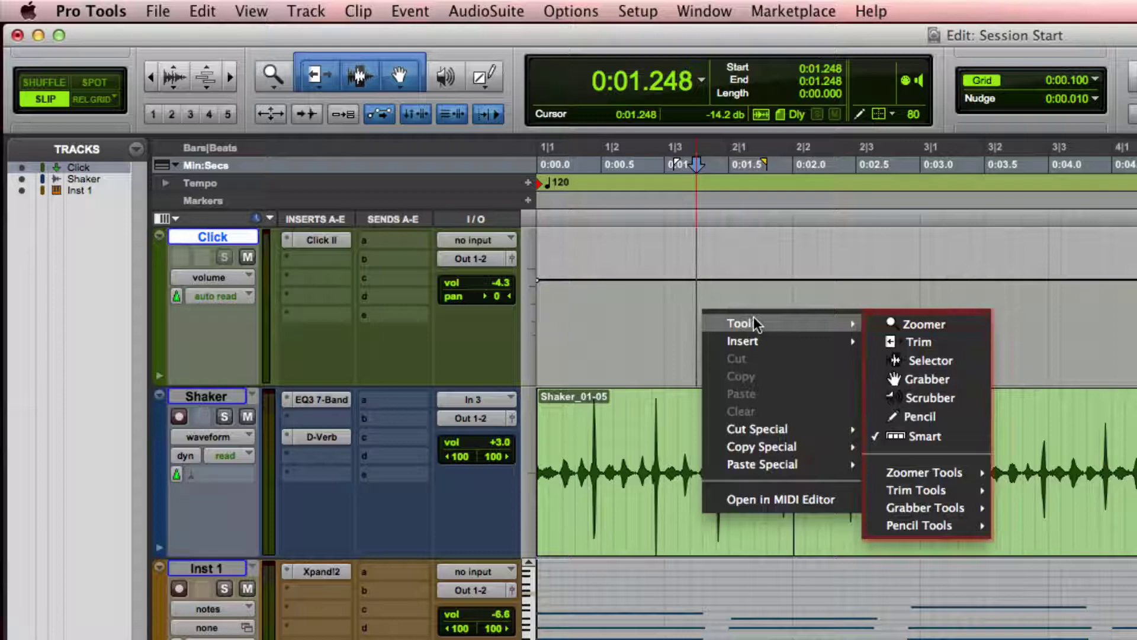
click(966, 326)
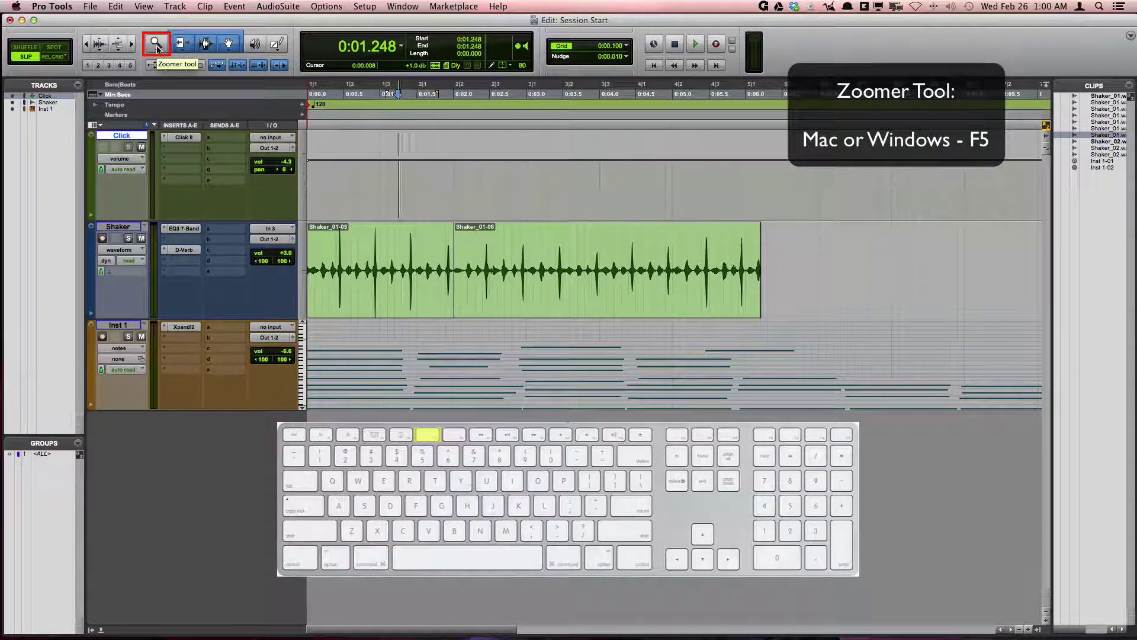
click(157, 46)
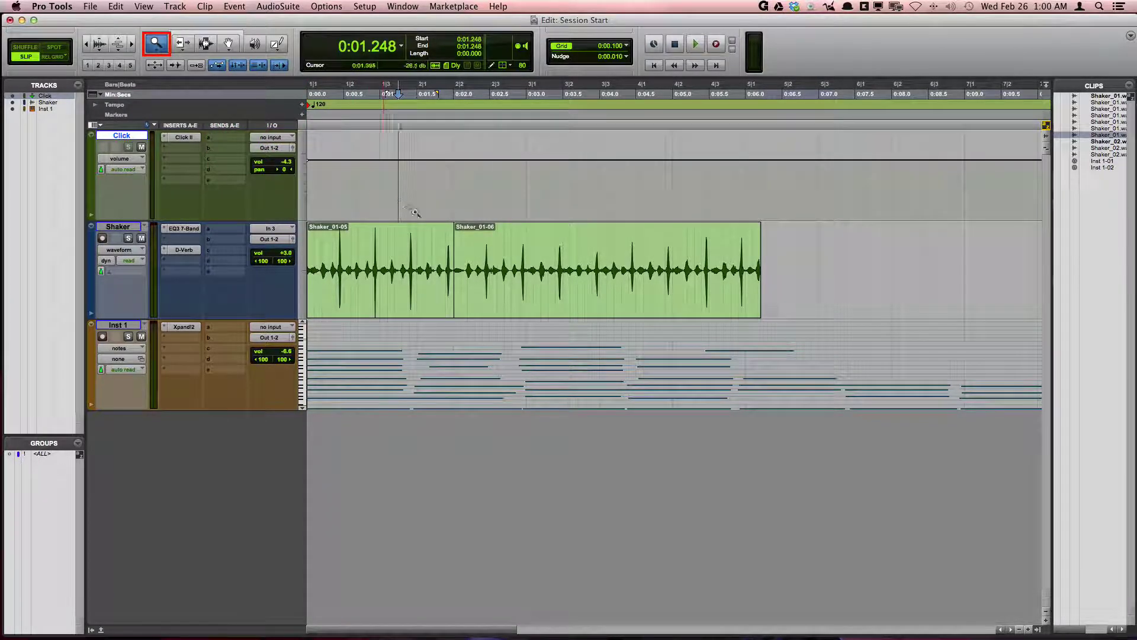
Zoom in one level on the middle of the Shaker_01-06 clip and zoom back out
click(552, 270)
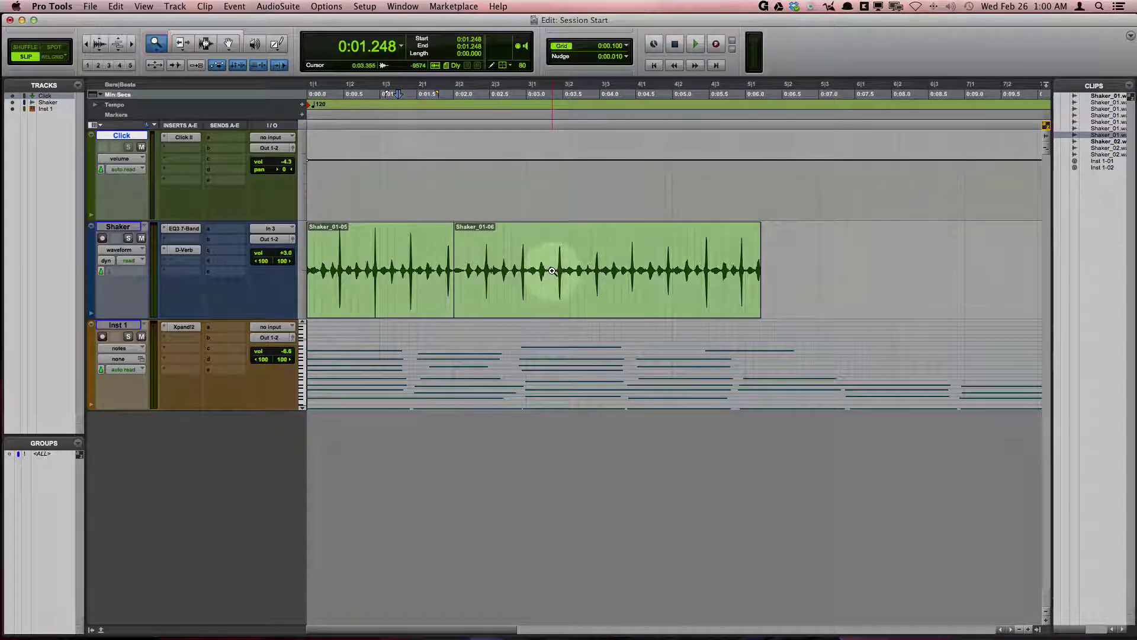
click(552, 271)
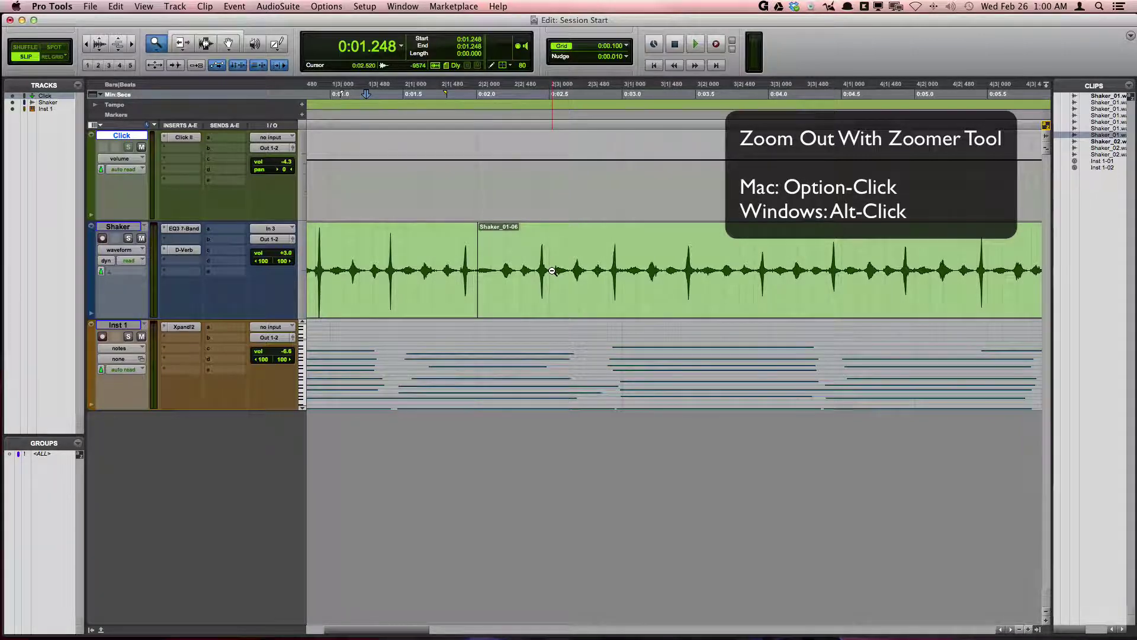
alt+click(552, 271)
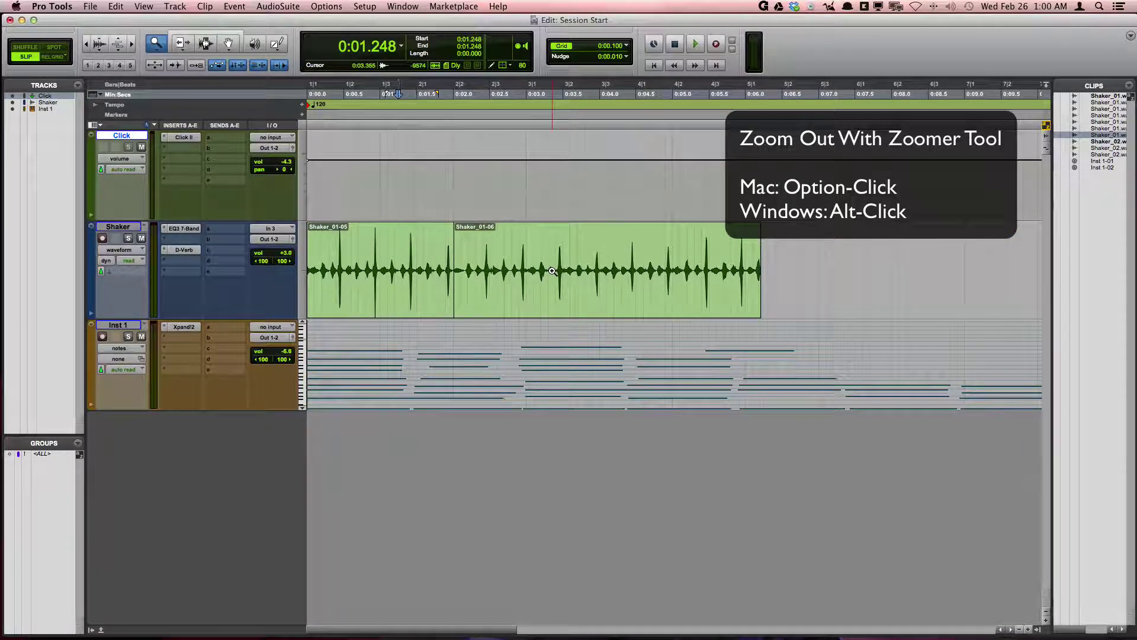
Zoom in closely on a marked range in the second half of the Shaker_01-06 clip and return to the full view
alt+click(540, 268)
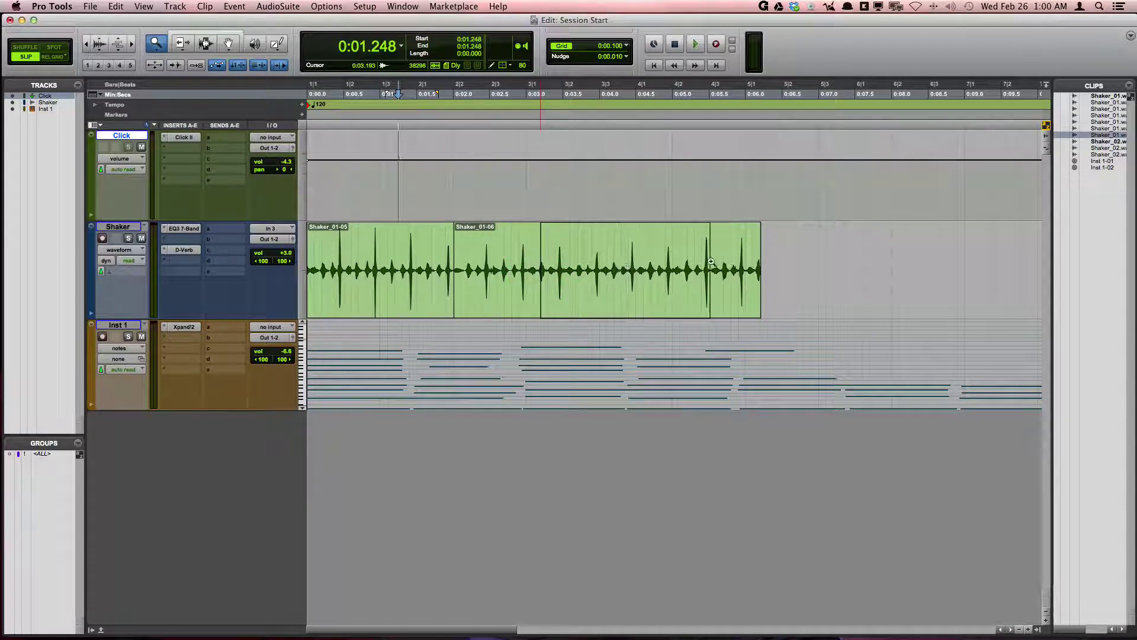
click(629, 266)
drag(634, 266, 713, 260)
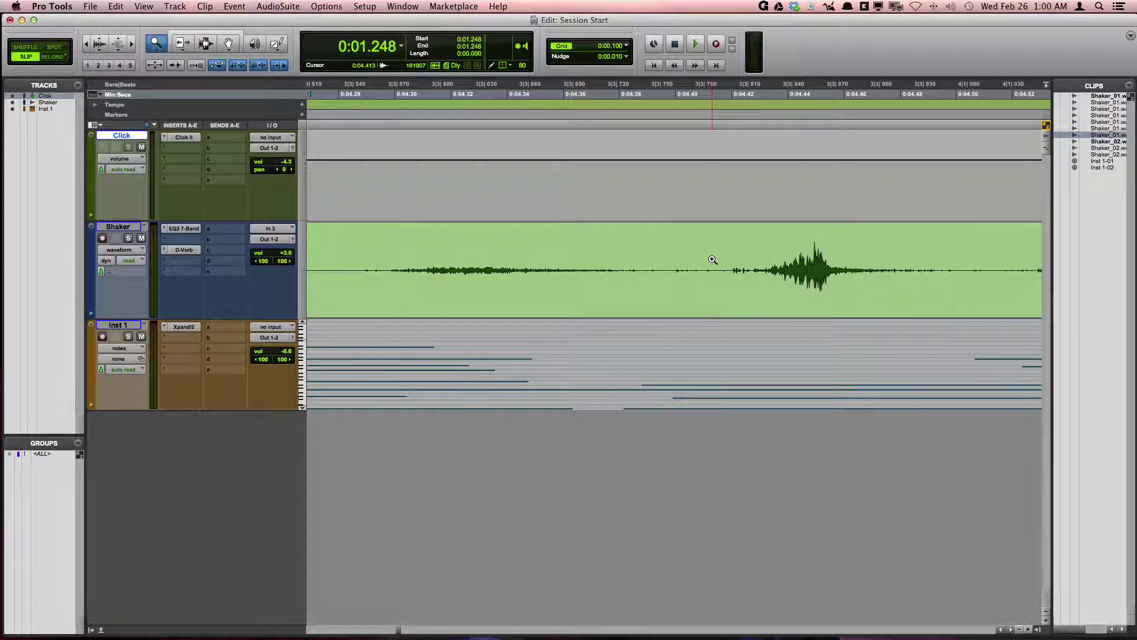
alt+click(712, 260)
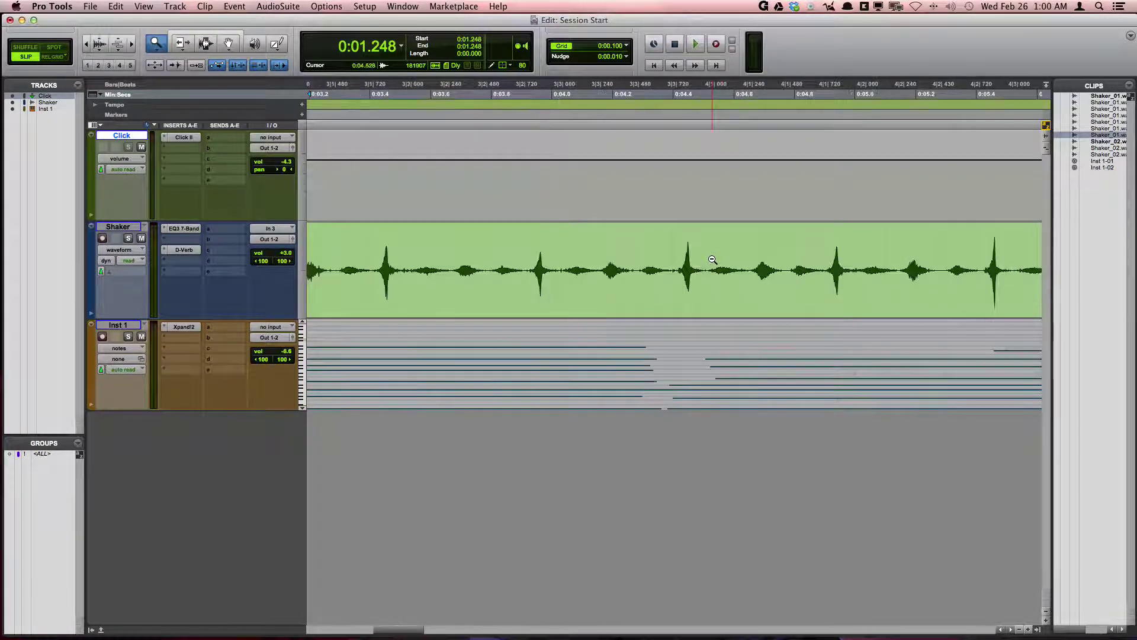
alt+click(712, 260)
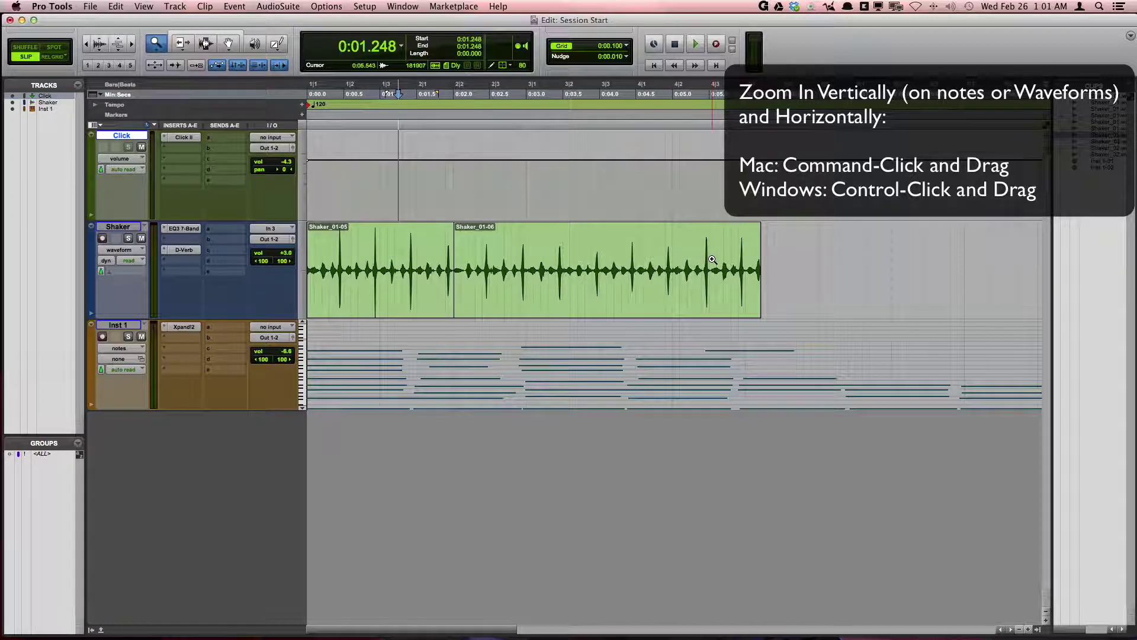
Zoom both vertically and horizontally into an area of the Shaker waveform and of the Inst 1 notes, restoring the view after each
drag(588, 262, 606, 277)
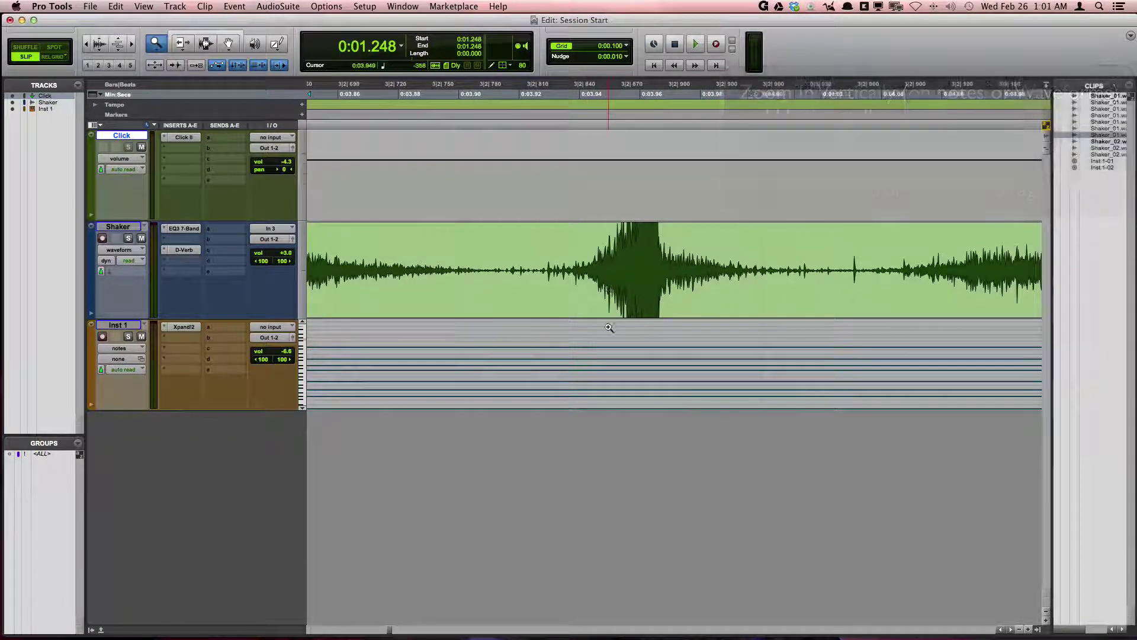
key(alt+super+e)
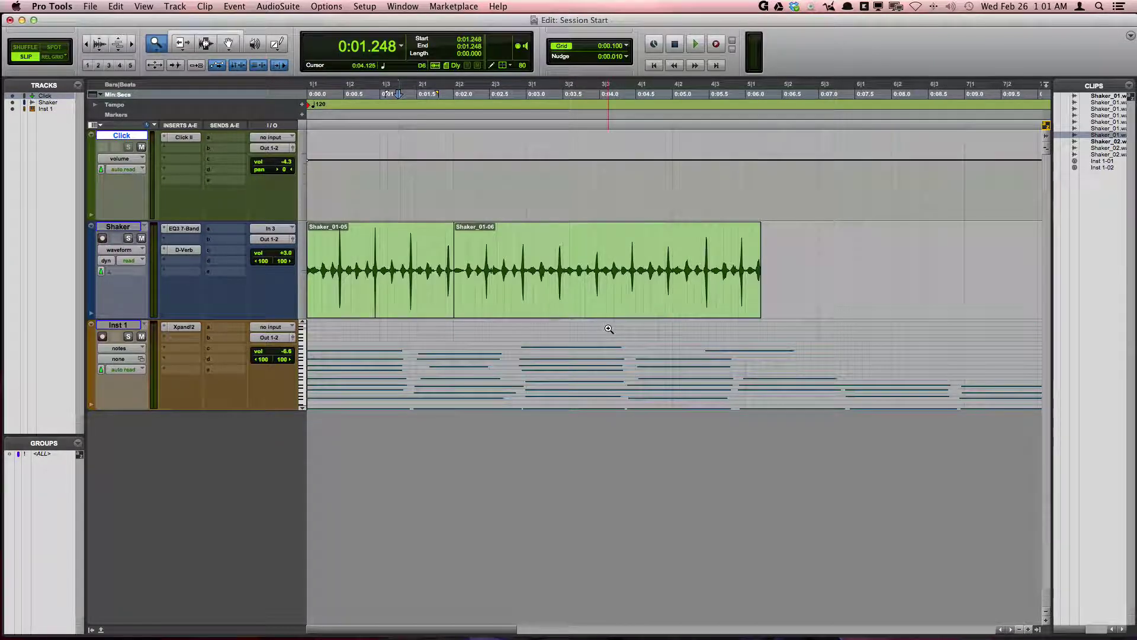
drag(528, 341, 564, 379)
key(alt+a)
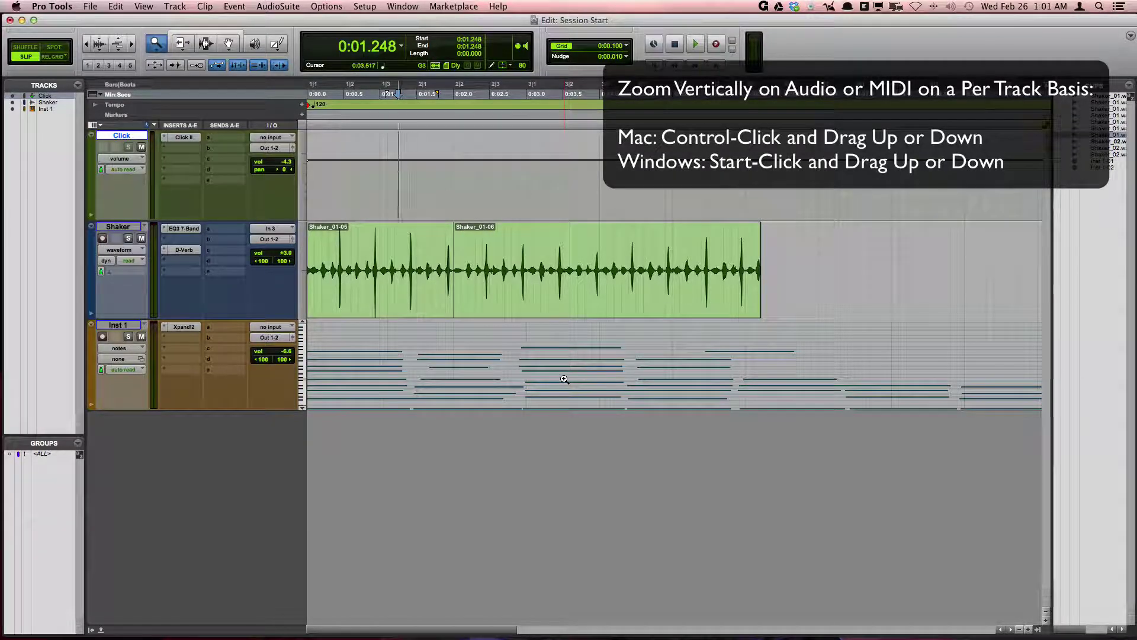
Vertically zoom the Inst 1 notes and the Shaker waveform separately with the continuous zoom, and try it horizontally on the timeline
drag(564, 378, 557, 354)
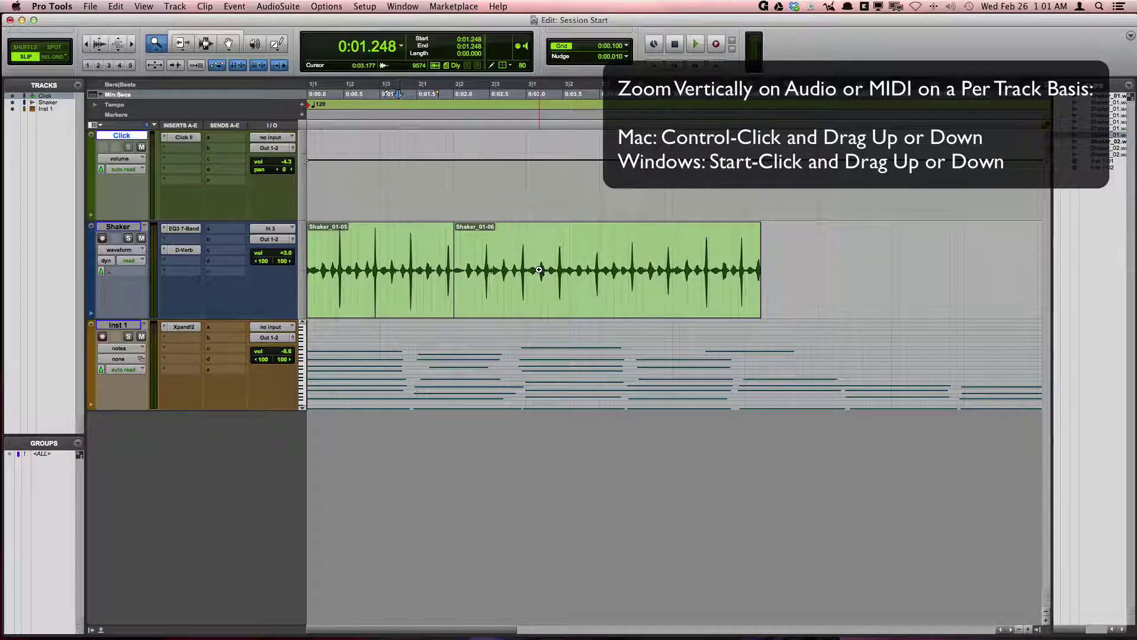
mouse_move(539, 275)
mouse_down()
mouse_move(538, 304)
mouse_move(542, 254)
mouse_move(544, 295)
mouse_up()
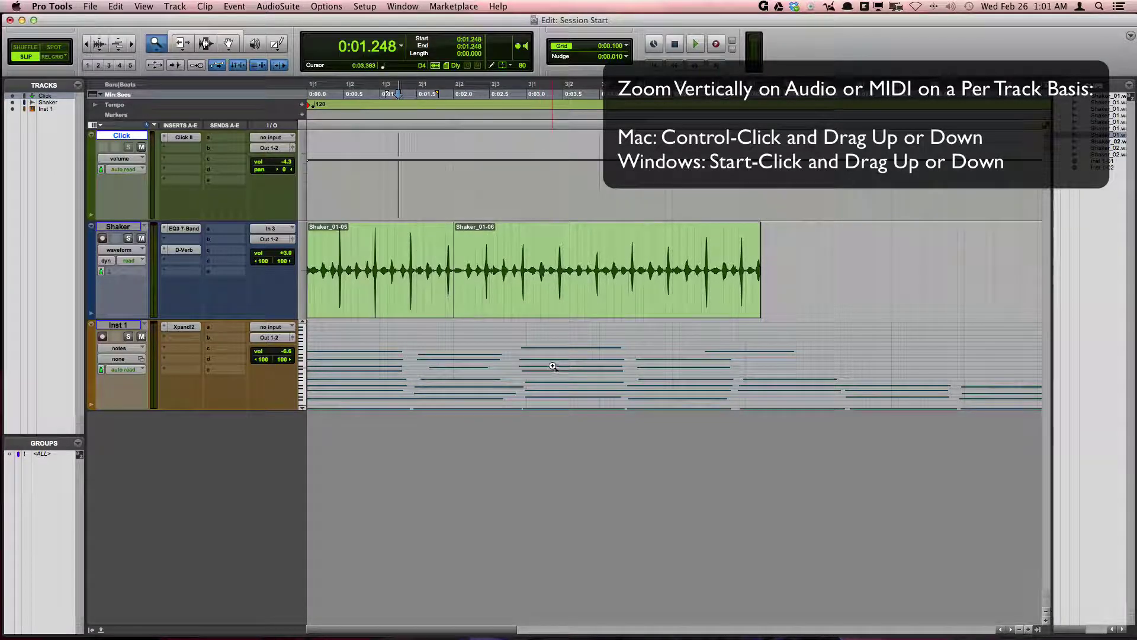
mouse_move(553, 366)
mouse_down()
mouse_move(559, 345)
mouse_move(557, 359)
mouse_up()
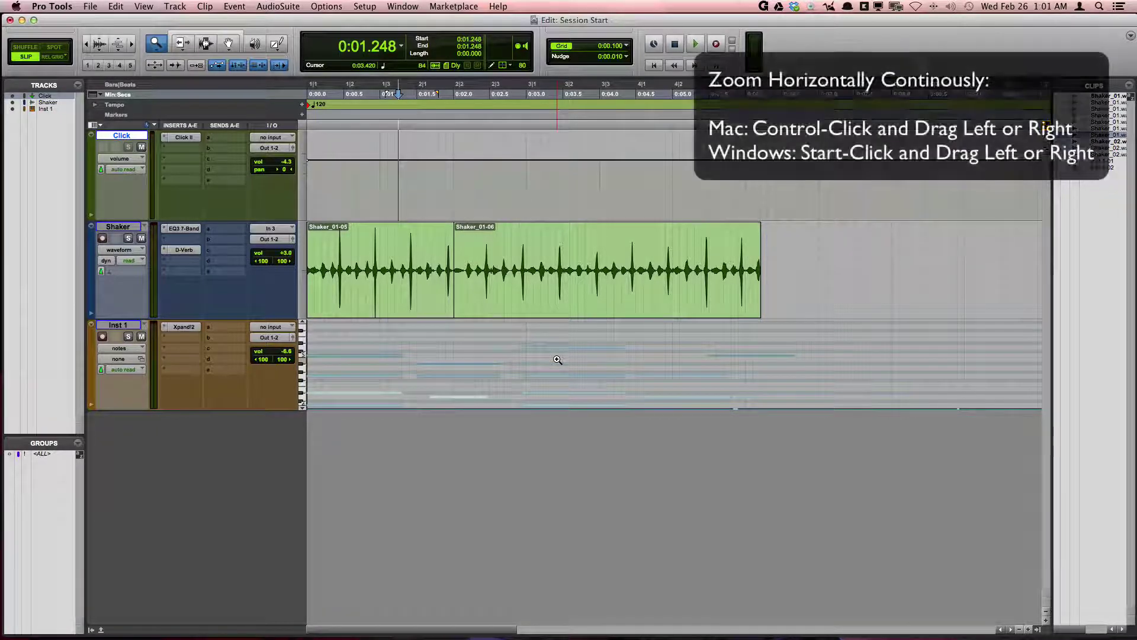
drag(558, 360, 553, 285)
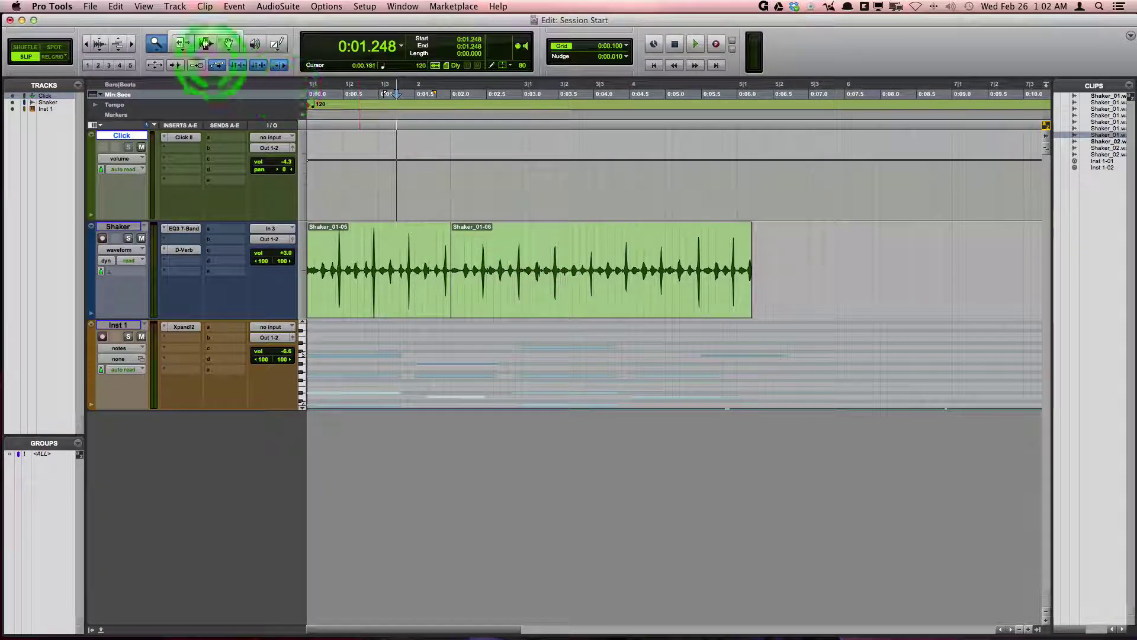
Switch the Zoomer to its single-use mode and magnify the Shaker clip from about 2.6 to 3.3 seconds
drag(151, 50, 173, 67)
drag(493, 276, 548, 282)
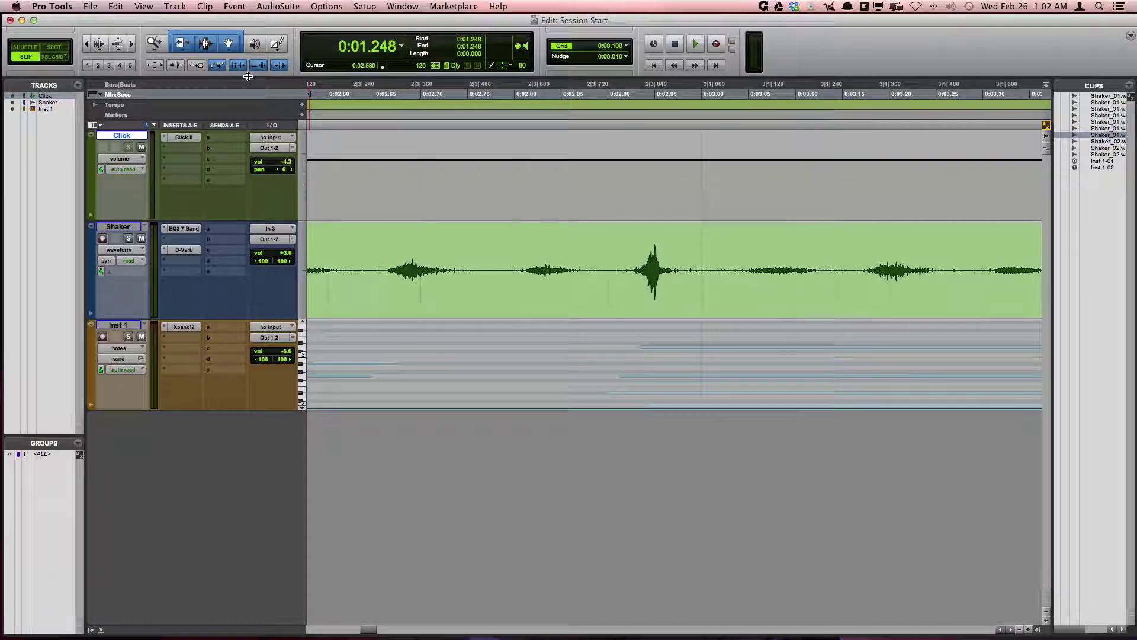
Shorten the end of the Shaker_01-06 clip to about 5.13 seconds with the Standard Trim tool
click(181, 43)
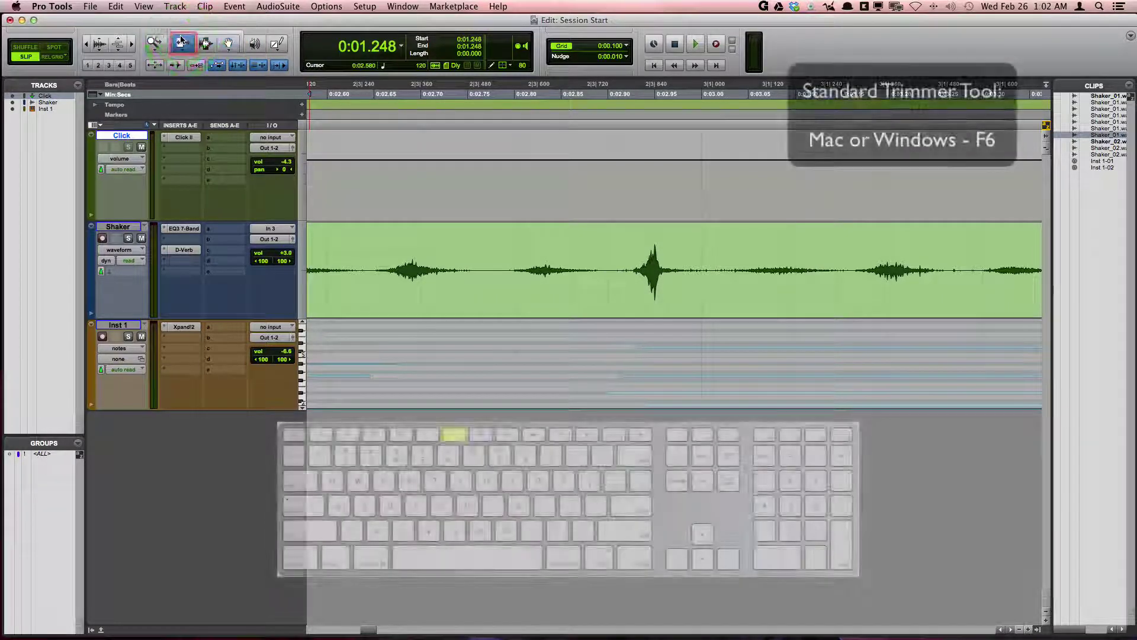
key(r)
key(r)
key(r)
key(r)
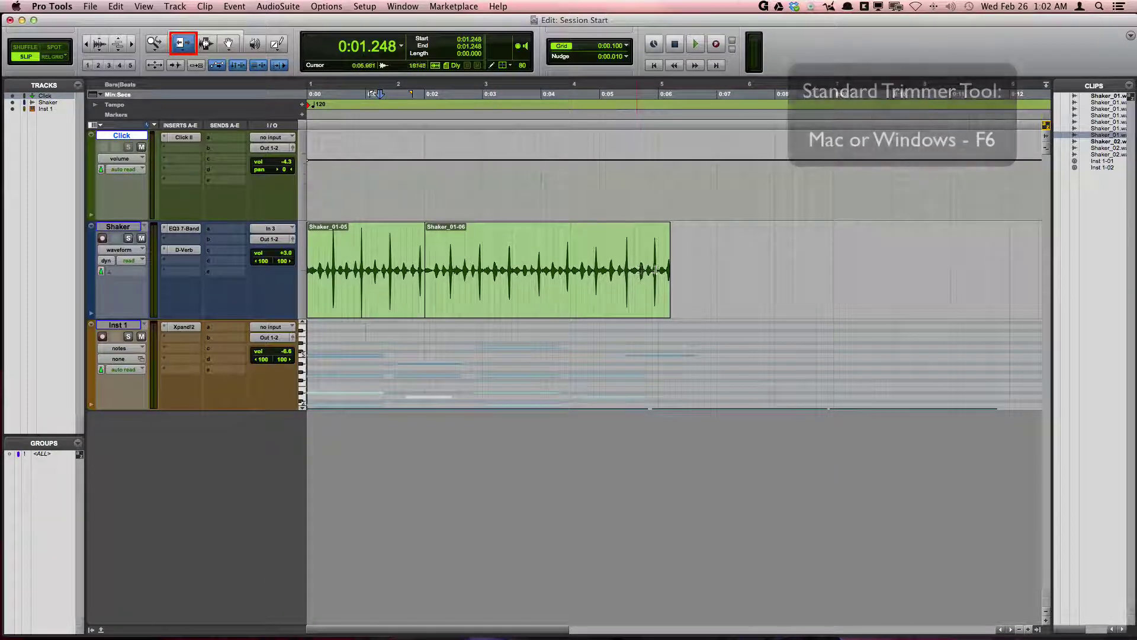
drag(654, 266, 602, 267)
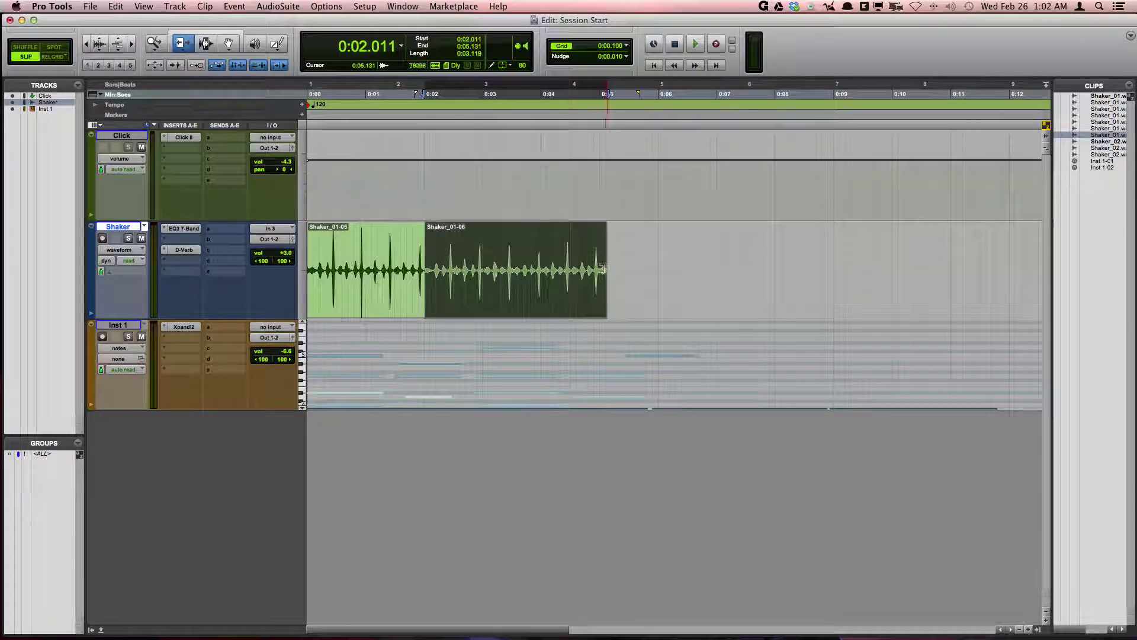
Time-compress the second Shaker clip with the TCE Trim tool so that it ends at about 4.05 seconds
click(178, 47)
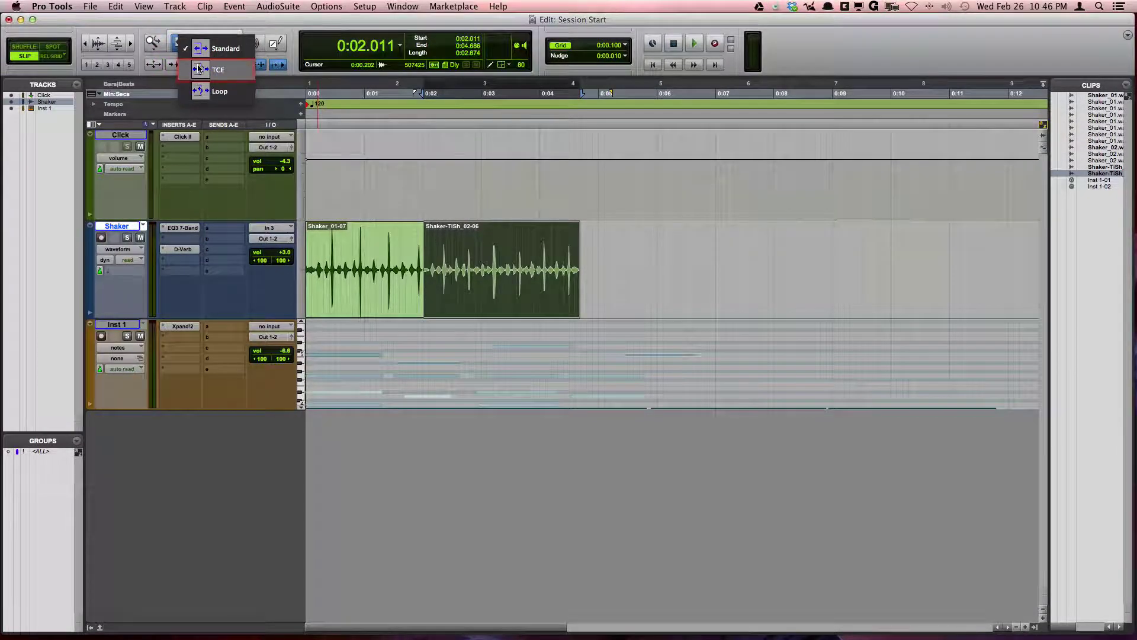
click(200, 70)
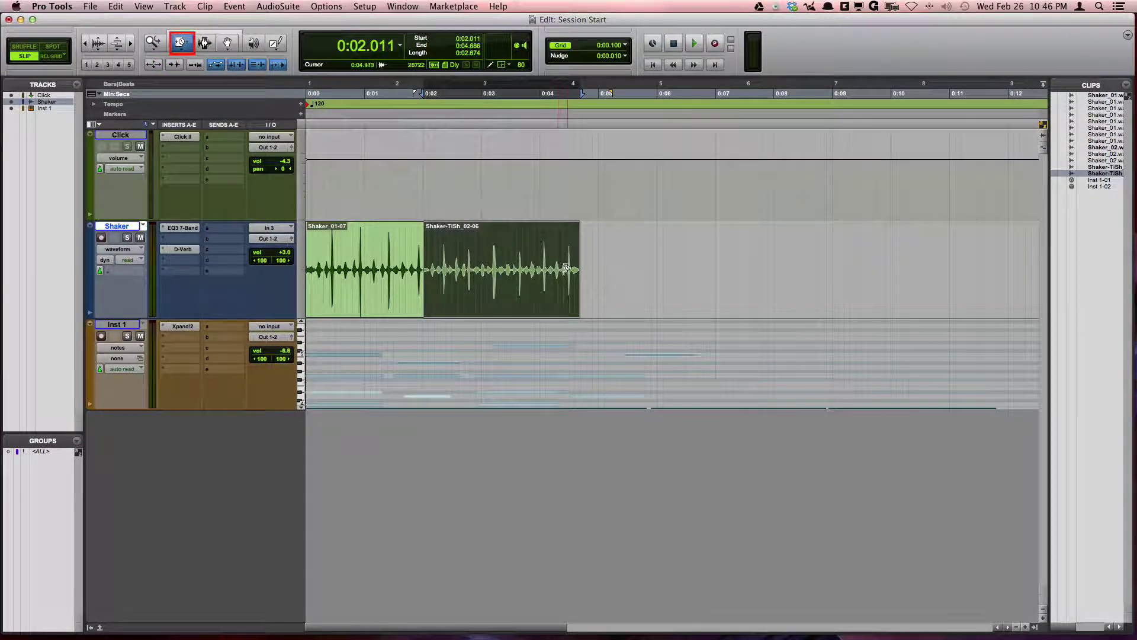
drag(567, 269, 542, 276)
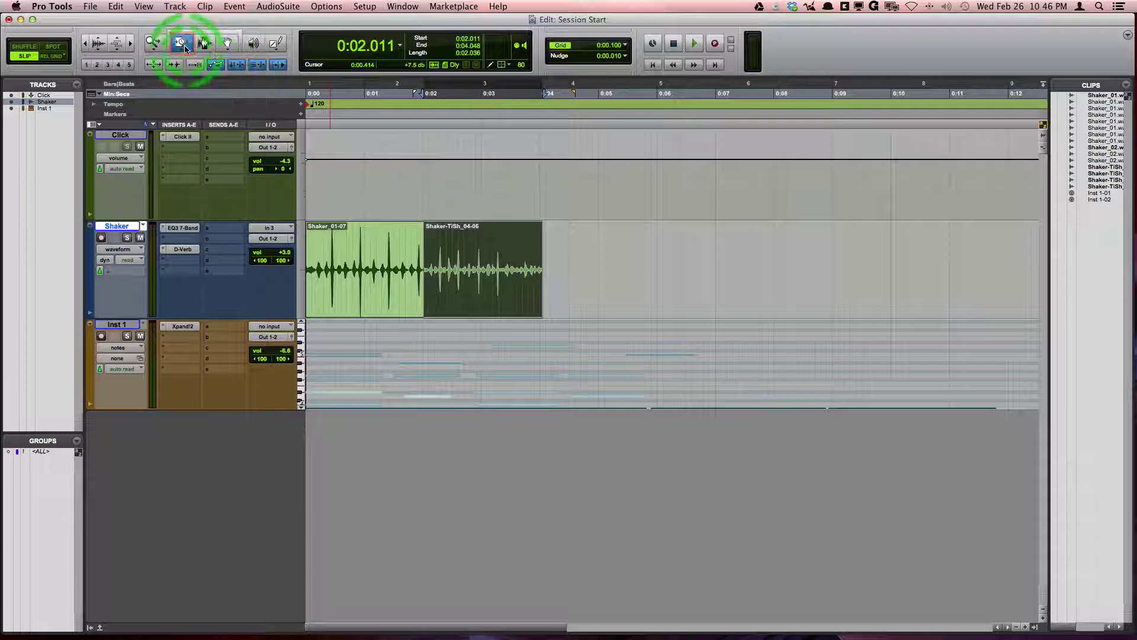
Loop the second Shaker clip out to about 9.27 seconds with the Loop Trim tool
drag(185, 49, 211, 90)
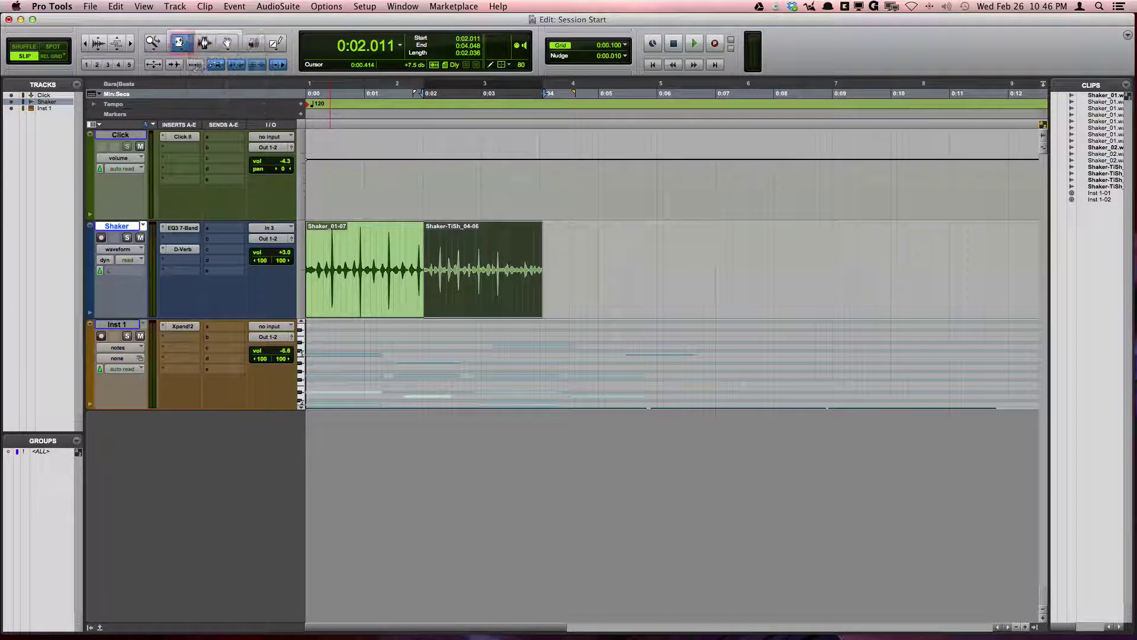
drag(534, 257, 846, 272)
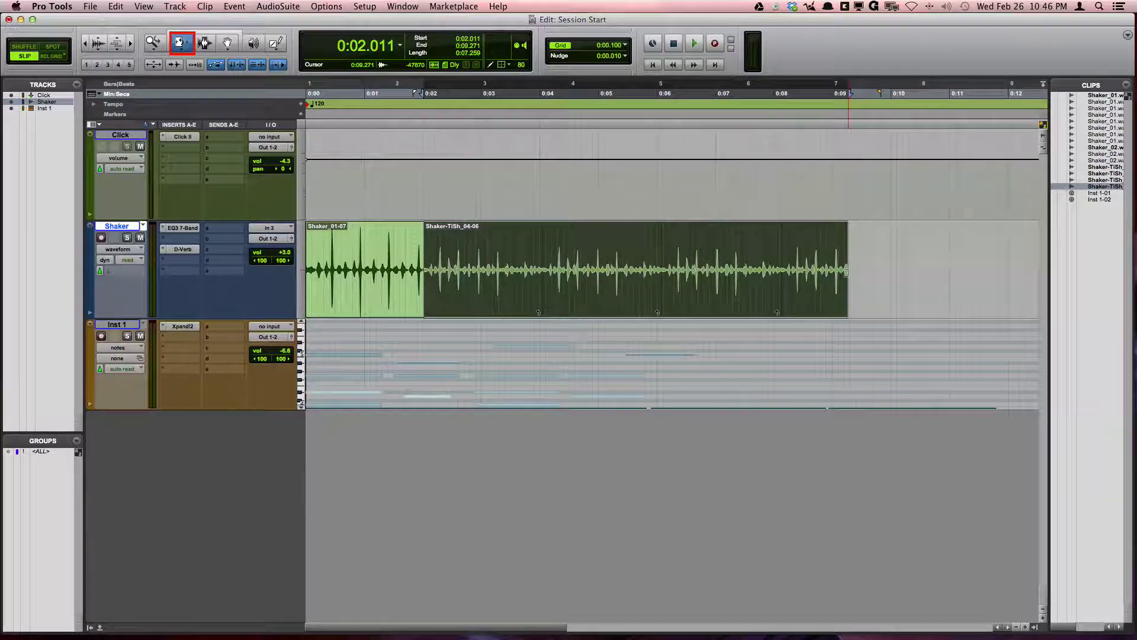
click(846, 273)
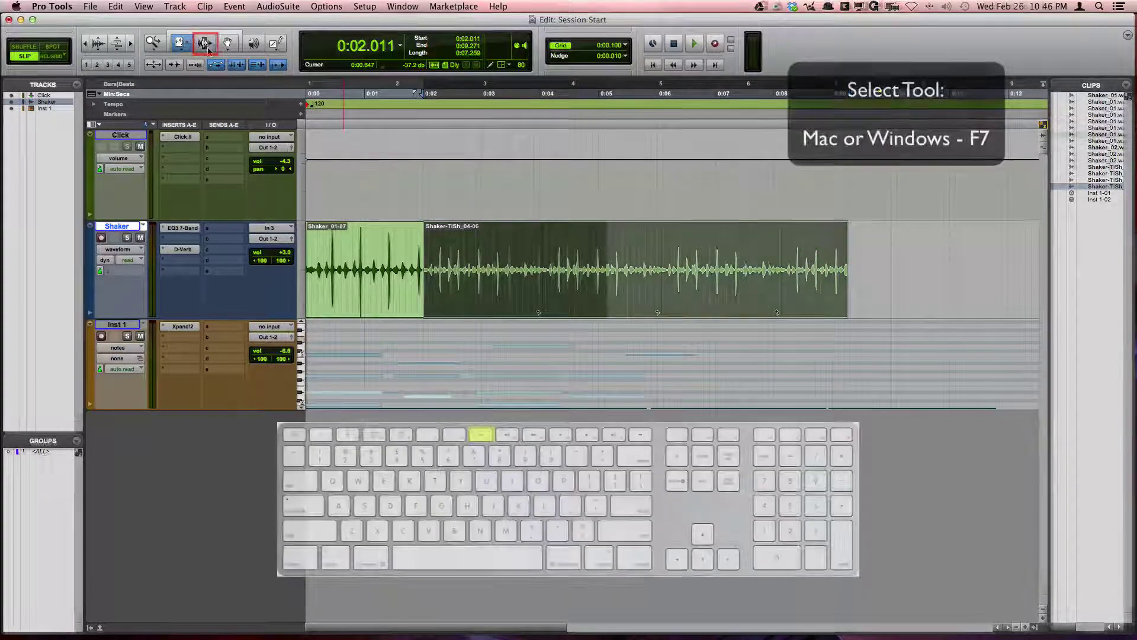
Use the Selector tool to select a range across the Shaker clips, and the Inst 1 notes from about 2.05 to 4.20 seconds
key(F7)
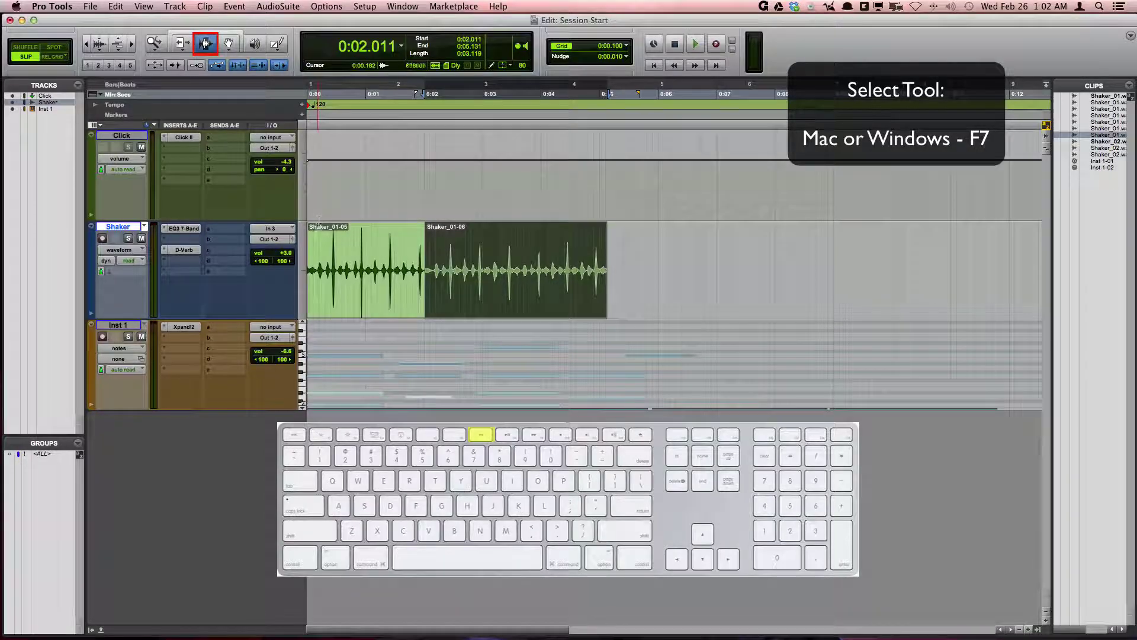
drag(350, 241, 481, 241)
drag(428, 343, 553, 343)
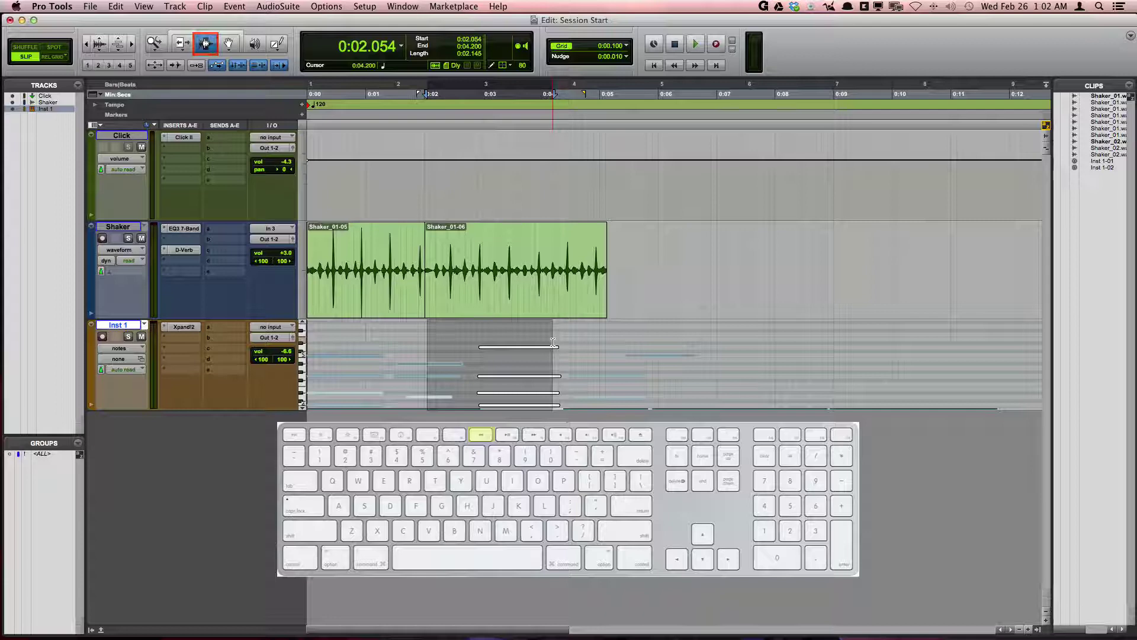
Move the Shaker_01-06 clip to start at about 3.4 seconds and the Inst 1 D5 note to 3.215 seconds with the Time Grabber
click(228, 44)
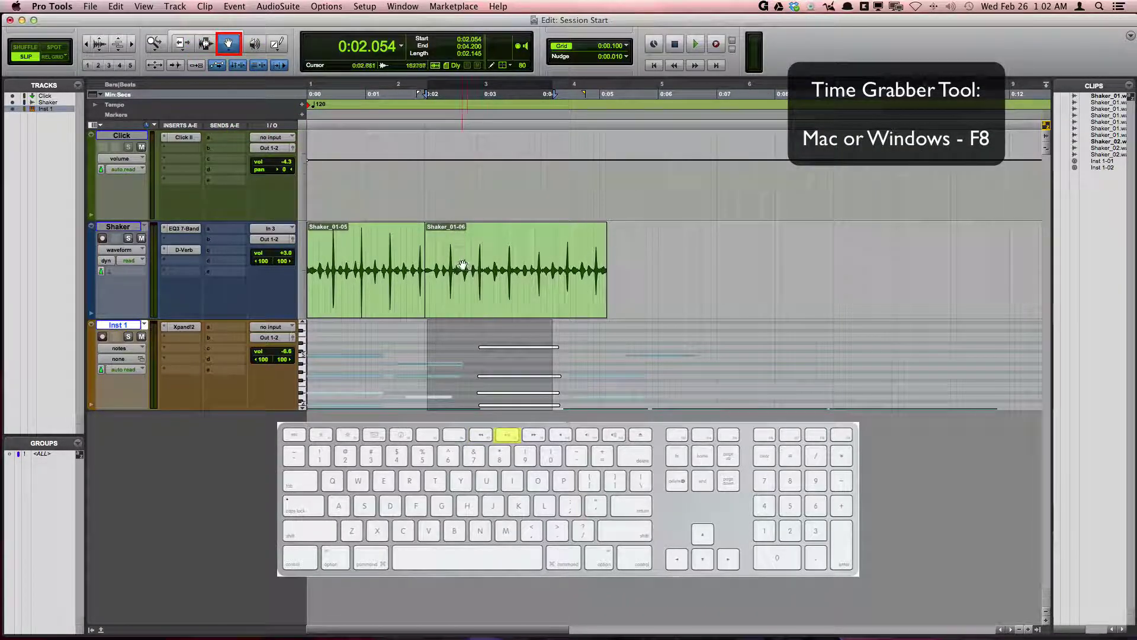
drag(468, 272, 554, 301)
click(526, 348)
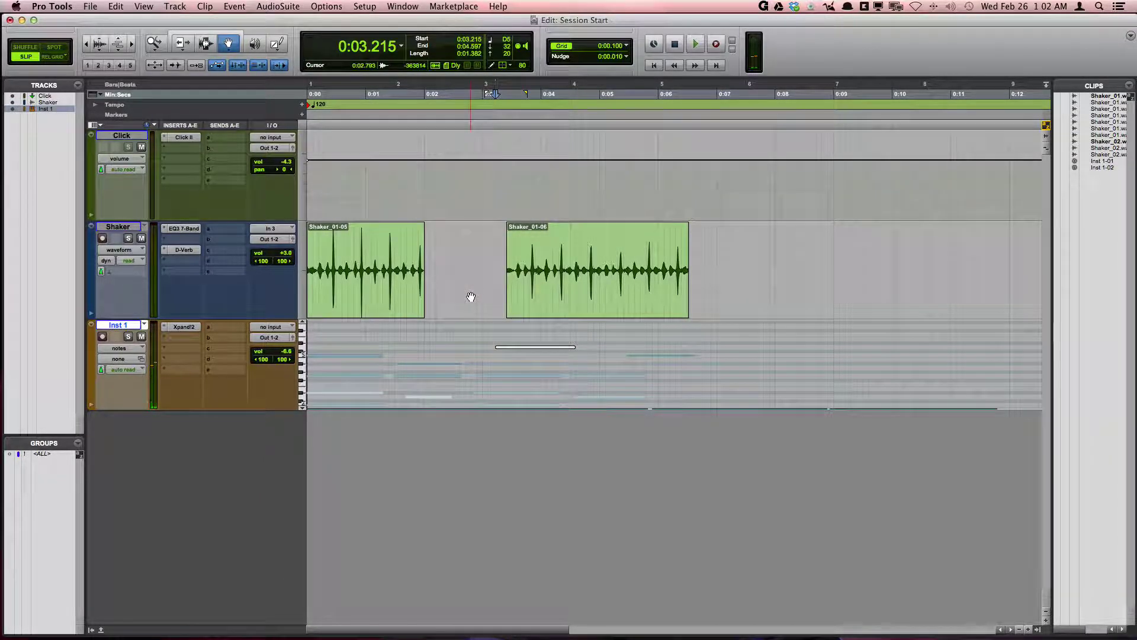
Use the Separation Grabber to cut a section of about 0.64 seconds out of Shaker_01-06 and move it to about 6.6 seconds
click(228, 43)
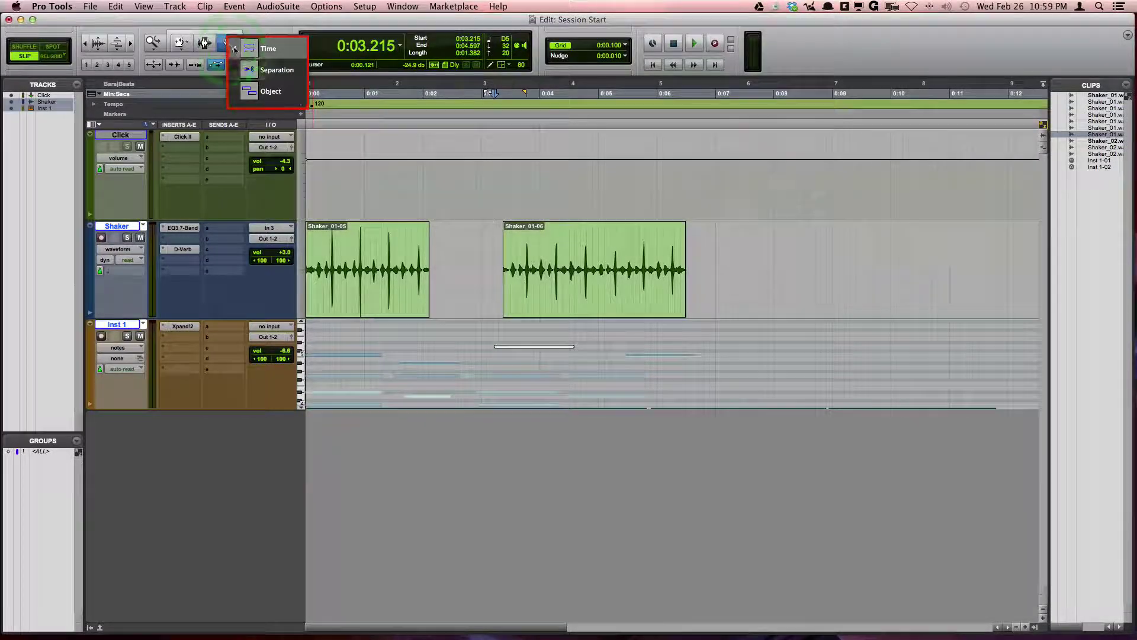
click(254, 69)
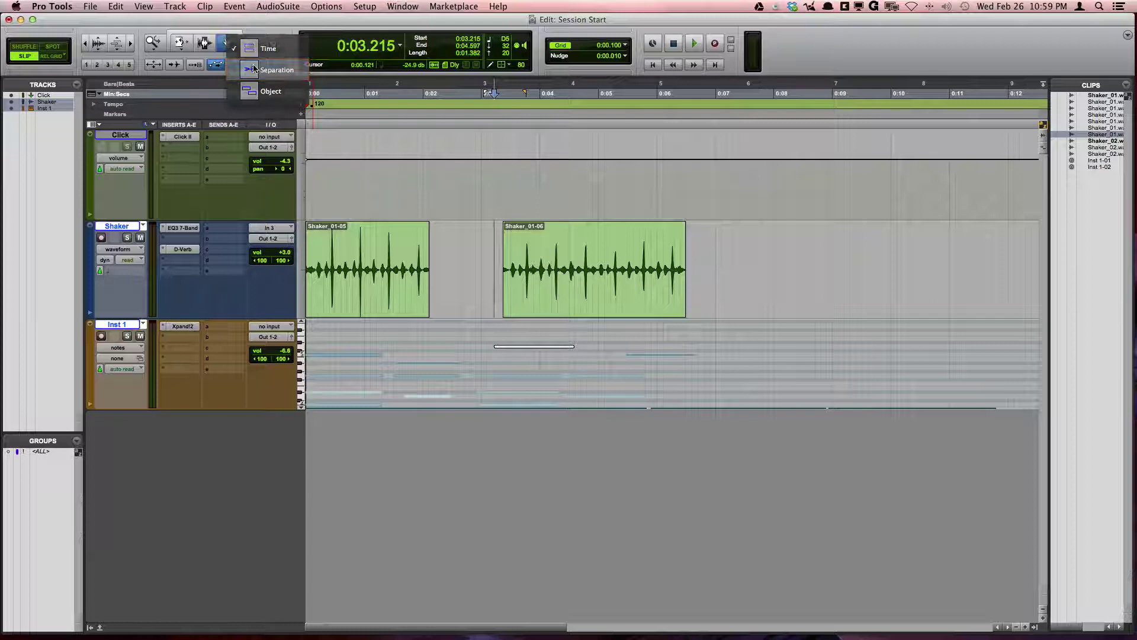
drag(559, 252, 705, 298)
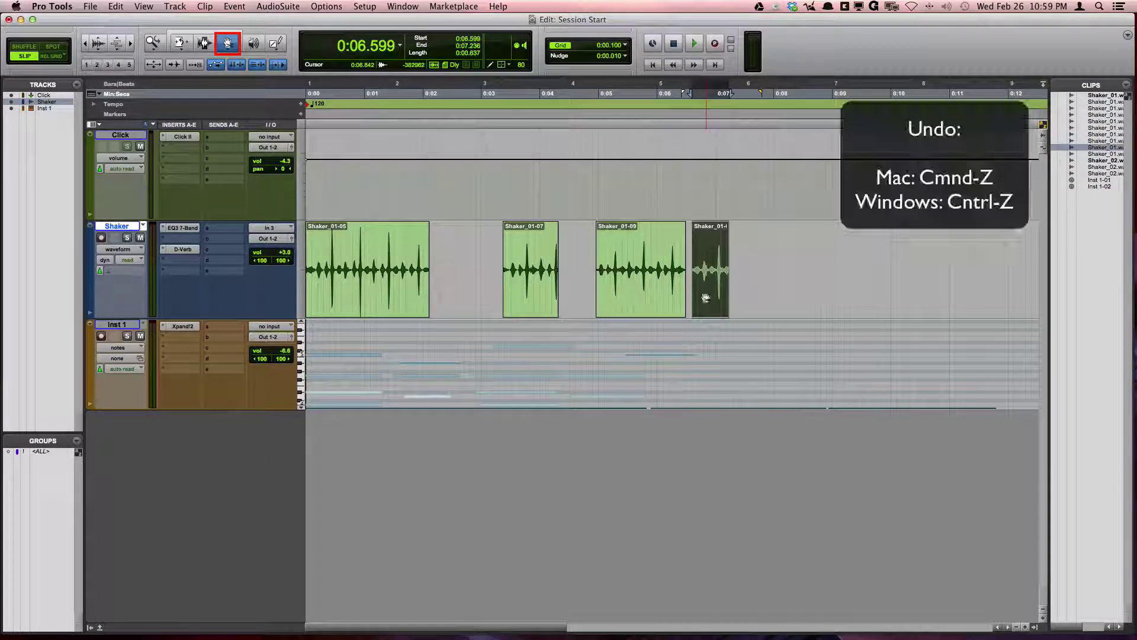
Undo the clip separation and place a copy of the selected section at about 6.91 seconds on the Shaker track instead
key(super+z)
drag(577, 297, 729, 297)
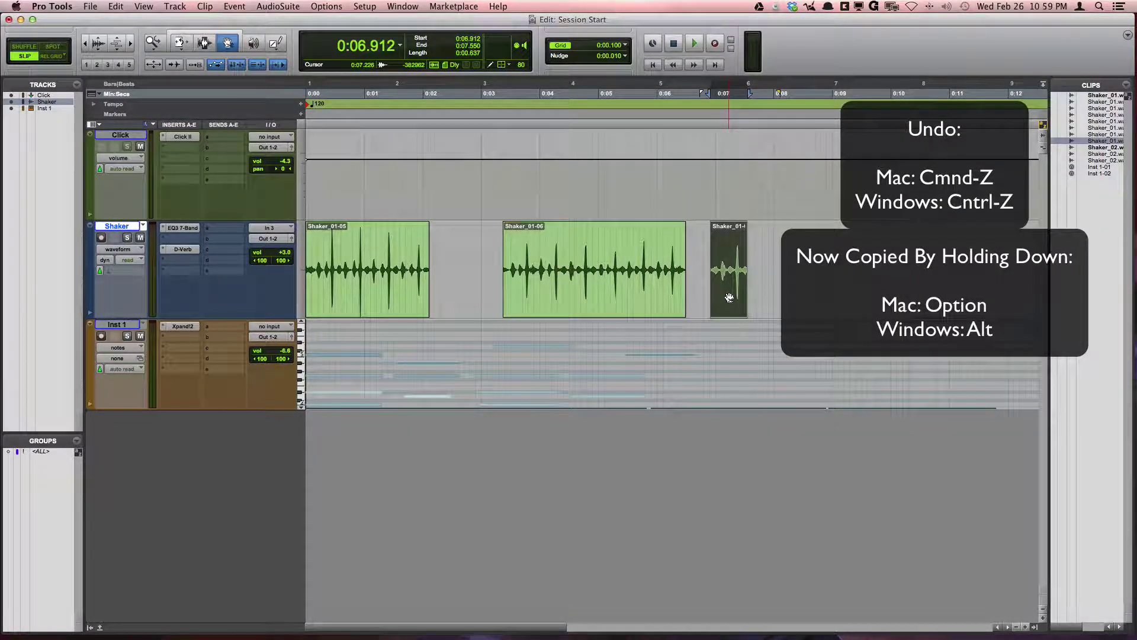
Separate the Shaker_01-06 clip at about 4.43 and 5.18 seconds using the Selector tool
key(F7)
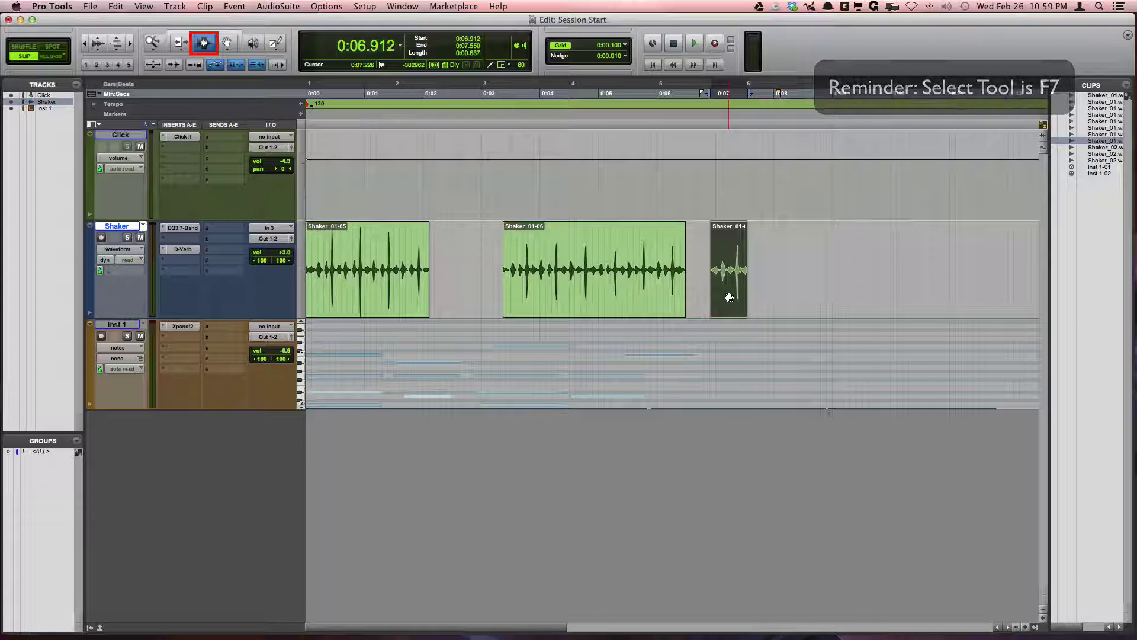
click(723, 297)
click(600, 270)
click(565, 249)
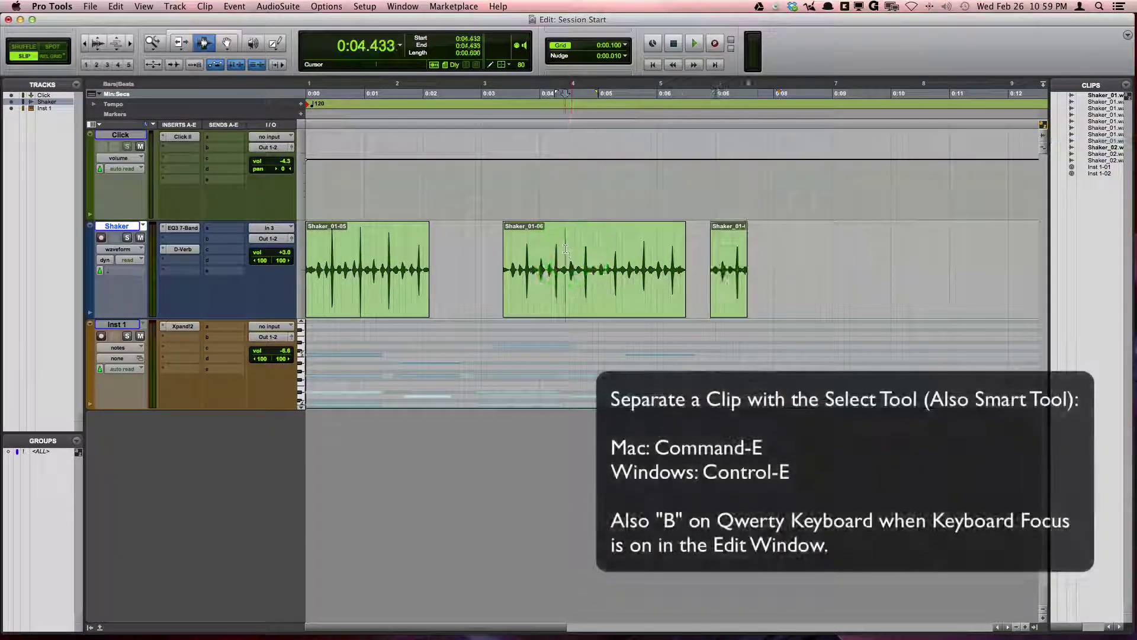
key(super+e)
click(609, 246)
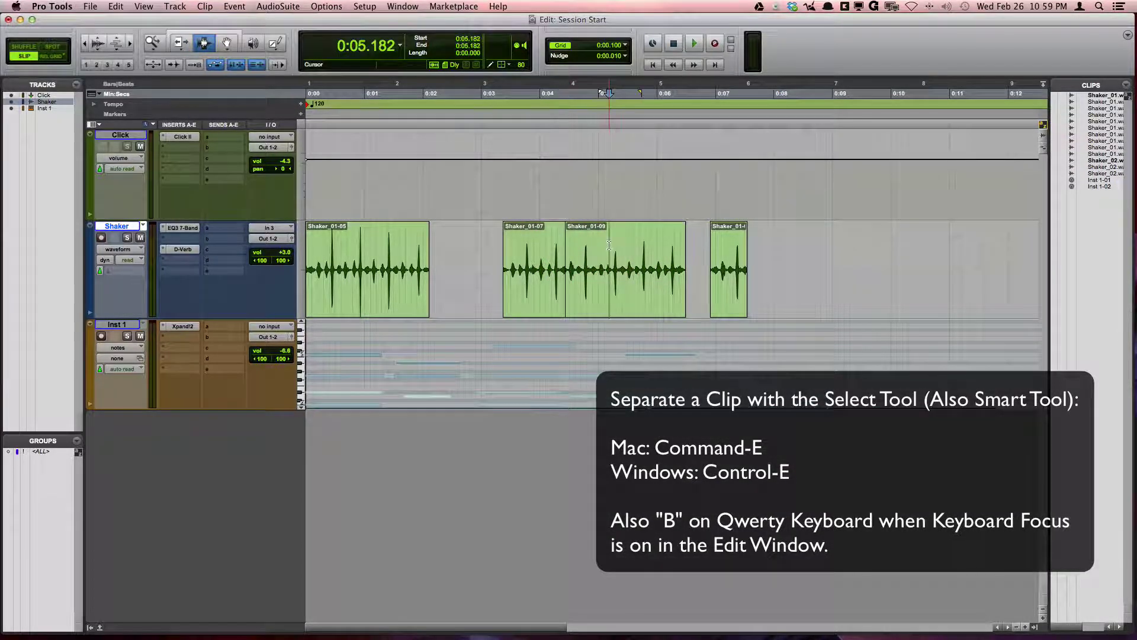
key(super+e)
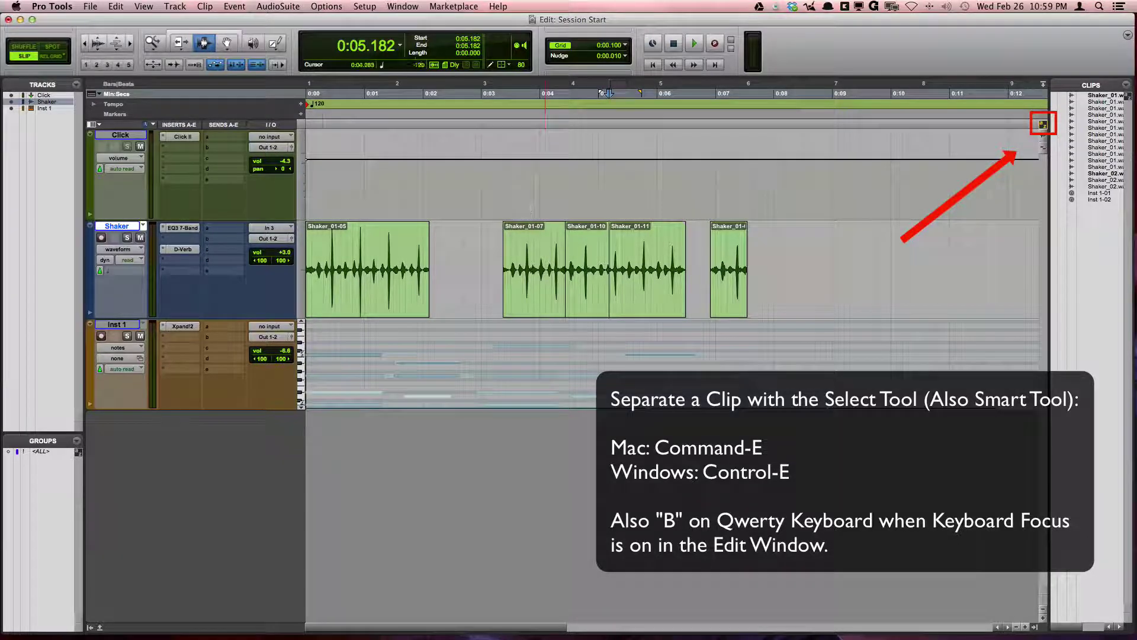
Use the Object Grabber to select Shaker_01-07, Shaker_01-11 and the last short Shaker clip, and move them to start at about 6.08 seconds
click(226, 43)
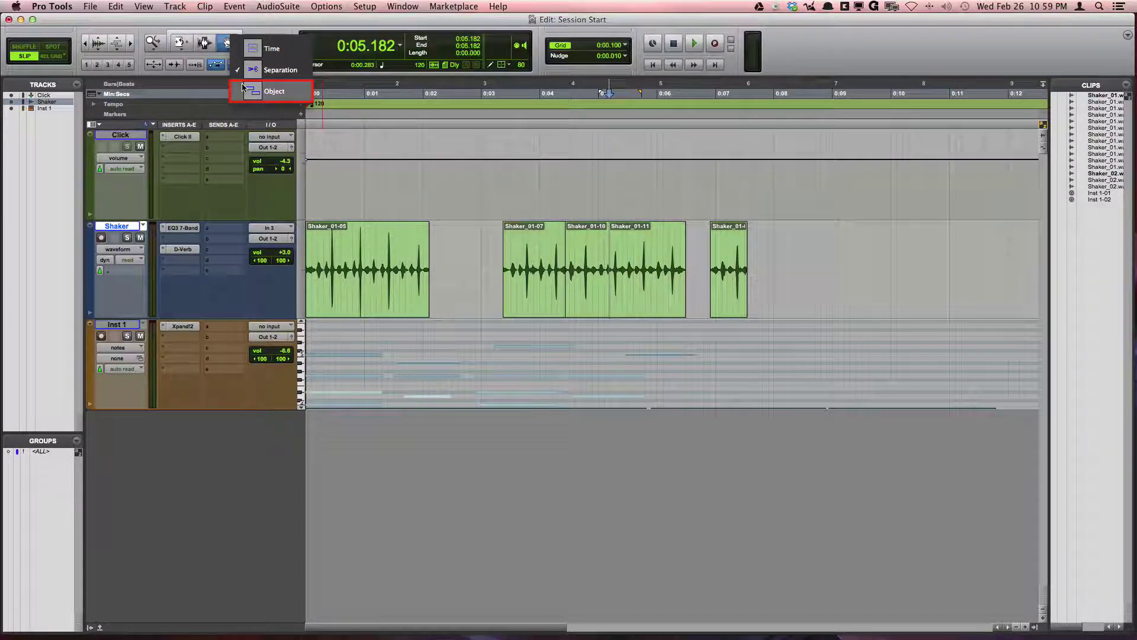
click(243, 89)
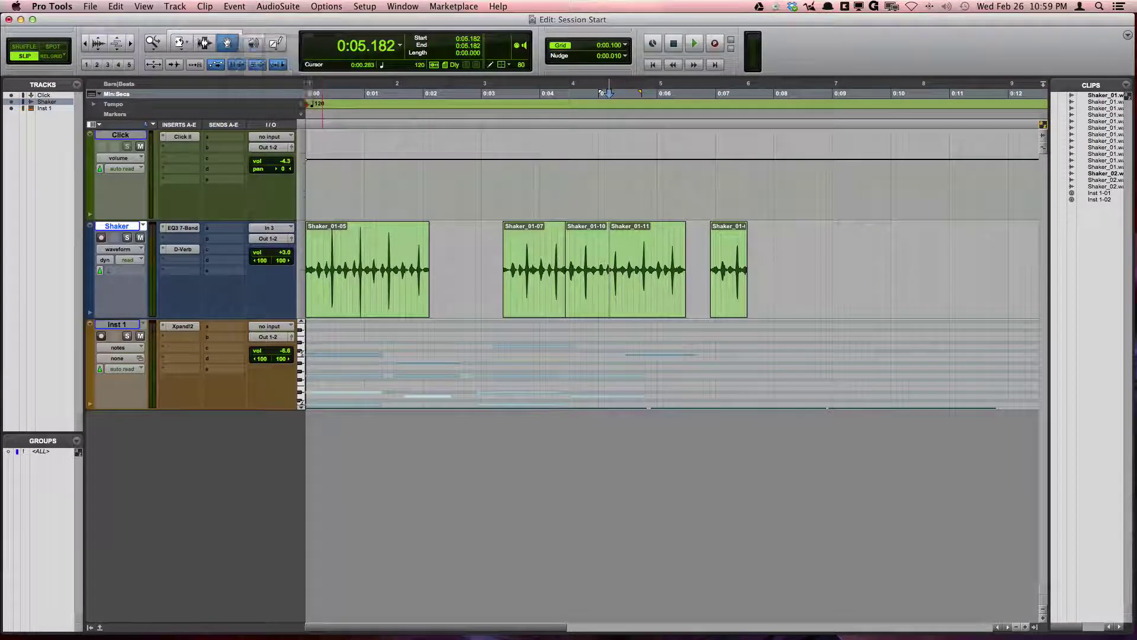
click(536, 290)
super+click(637, 295)
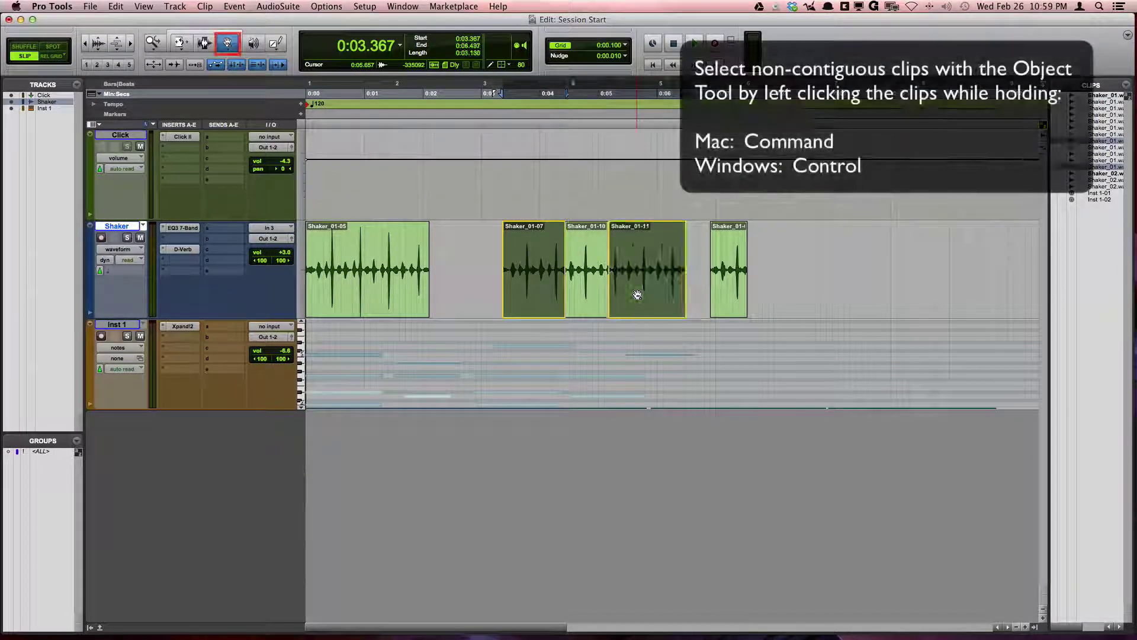
super+click(730, 294)
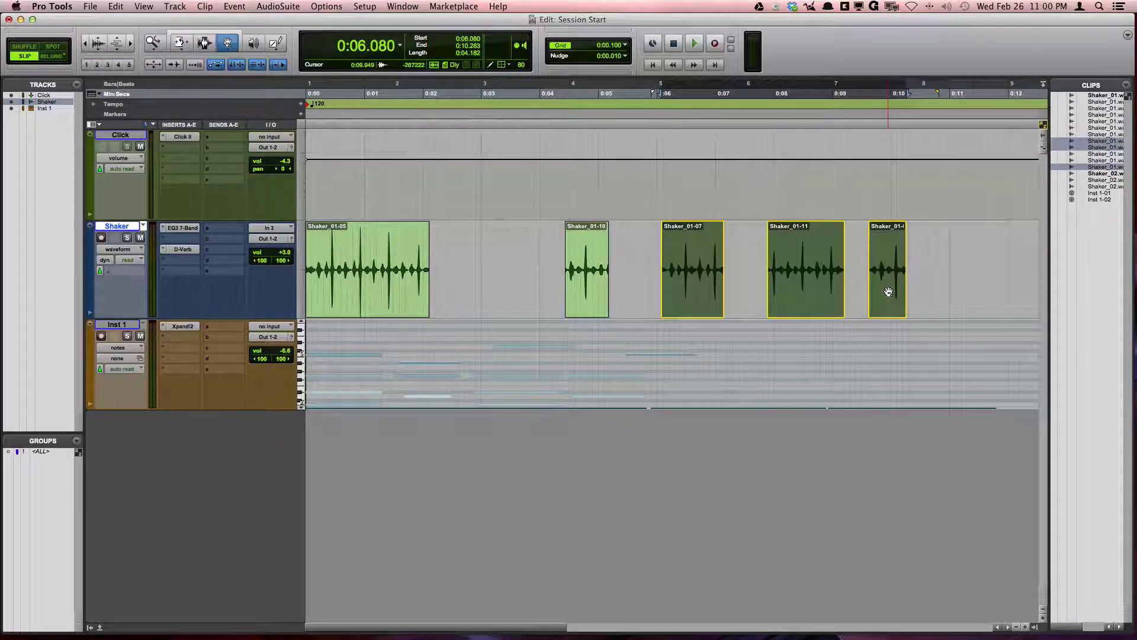
Activate the Smart Tool and extend the end of the Shaker_01-06 clip to about 6.81 seconds
click(228, 43)
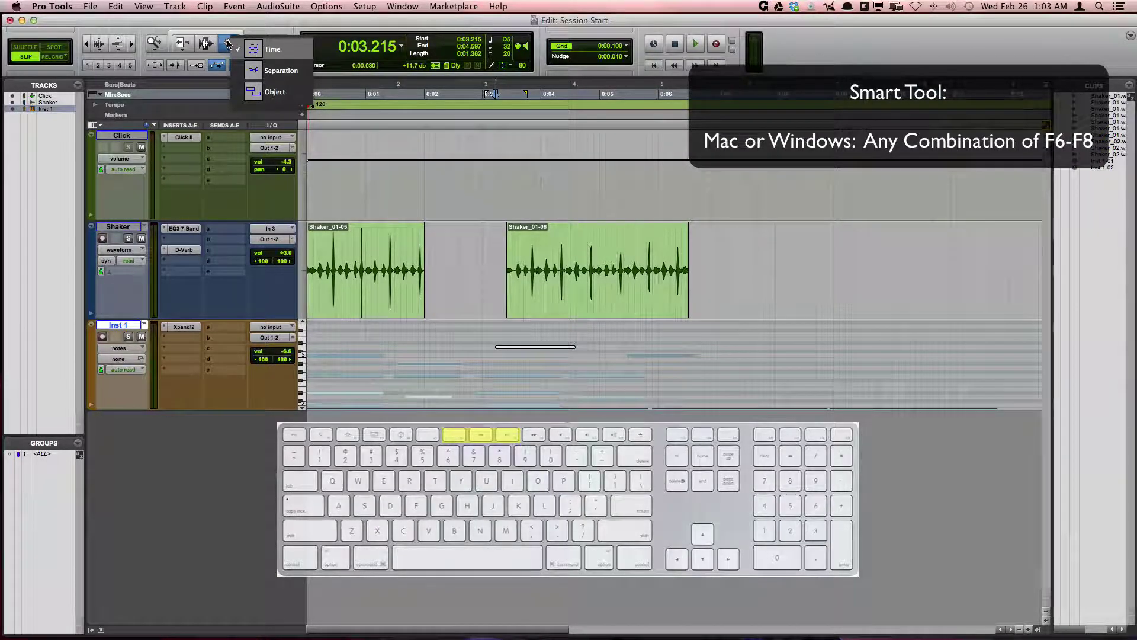
click(219, 44)
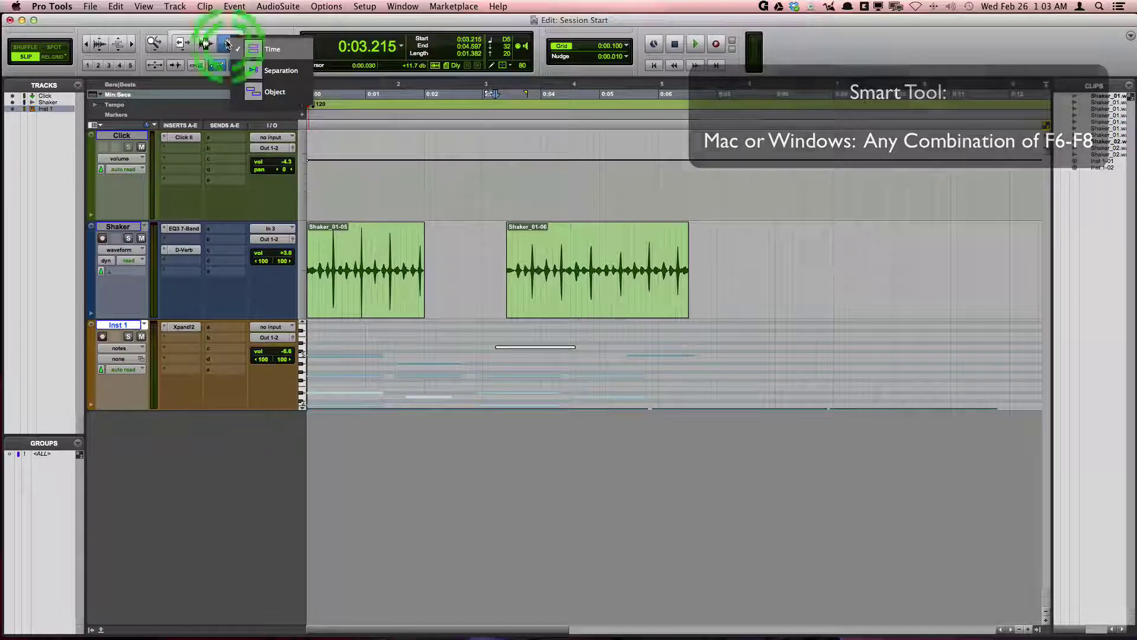
click(175, 32)
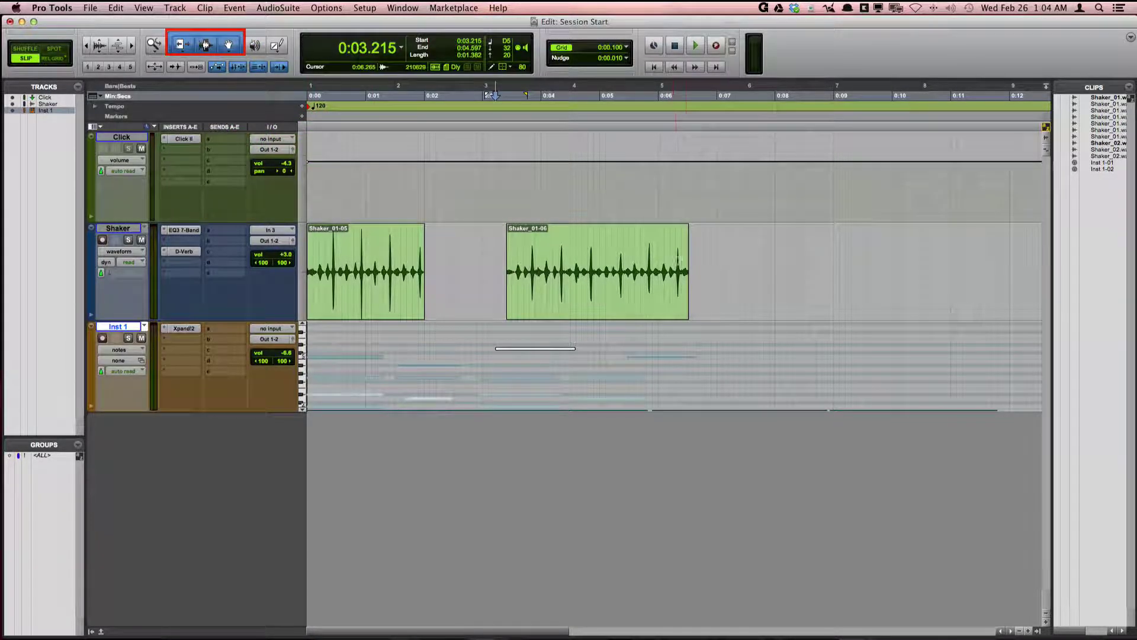
double_click(677, 269)
drag(677, 270, 707, 271)
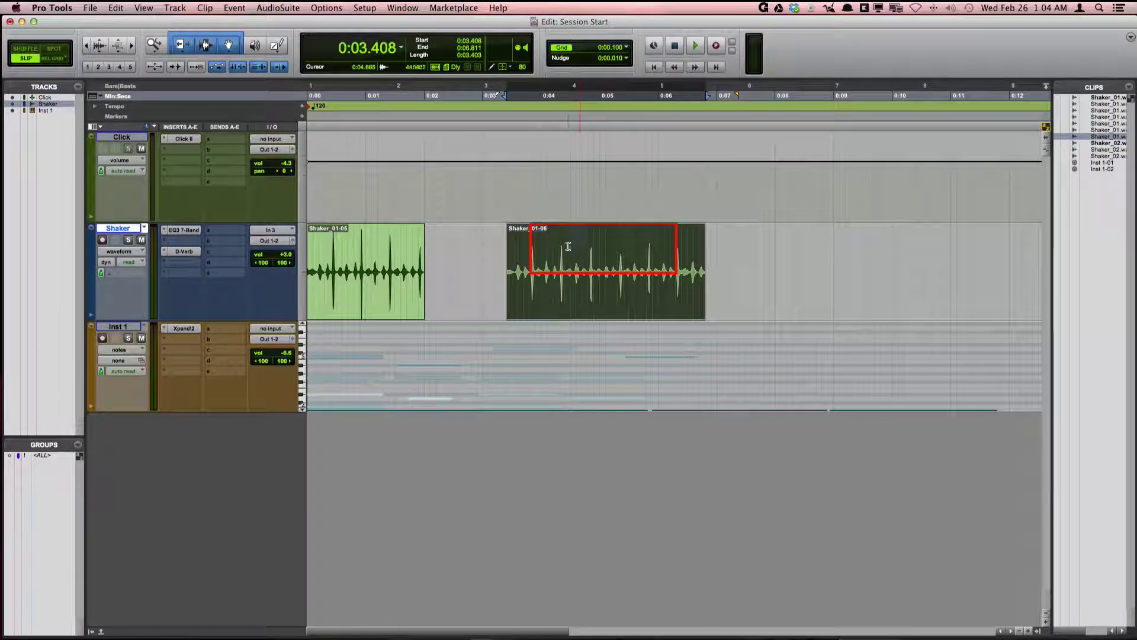
Select about 1.91 seconds inside Shaker_01-06 with the Smart Tool, and move the whole clip against the end of Shaker_01-05
drag(551, 247, 662, 244)
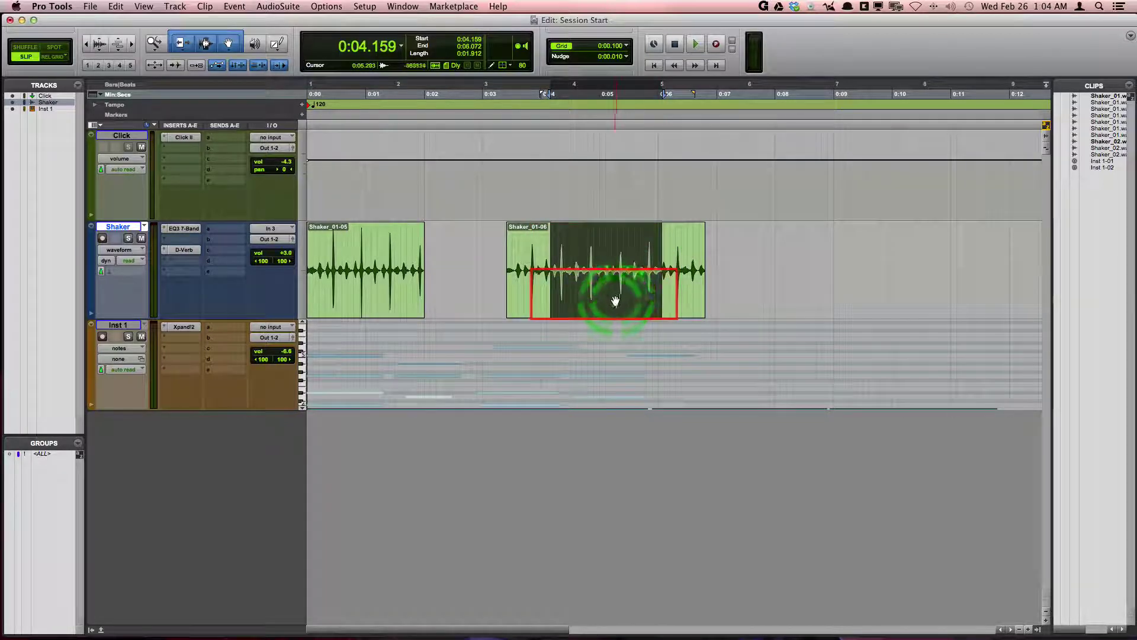
drag(614, 304, 531, 320)
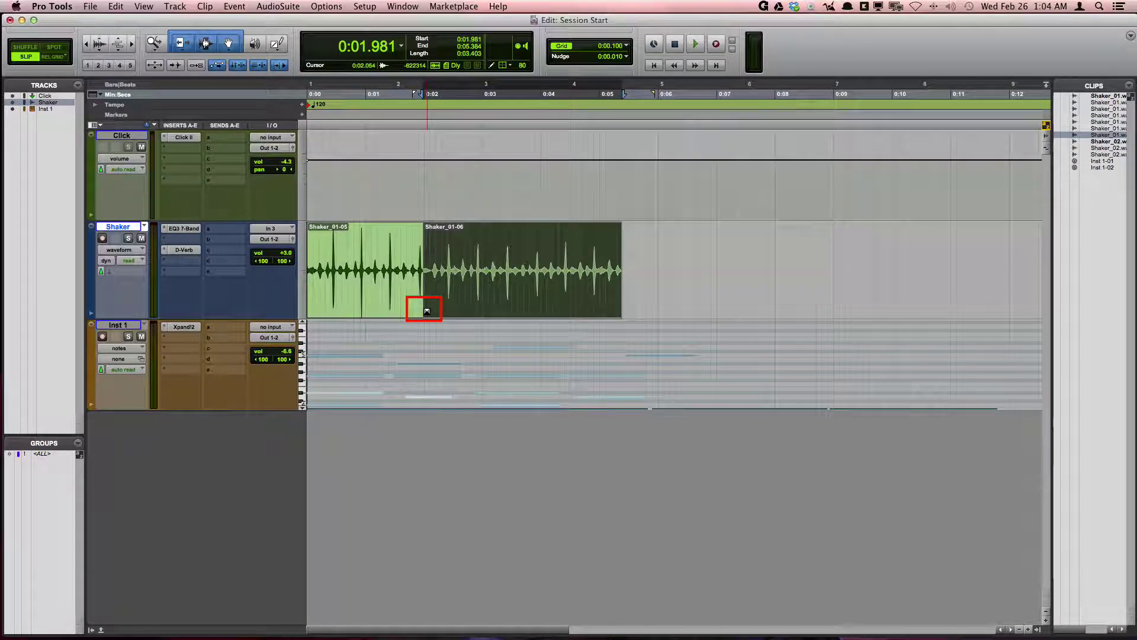
Add a crossfade of about 0.61 seconds between the two Shaker clips, plus a fade-in at the start and a 0.73-second fade-out at the end
drag(426, 311, 442, 303)
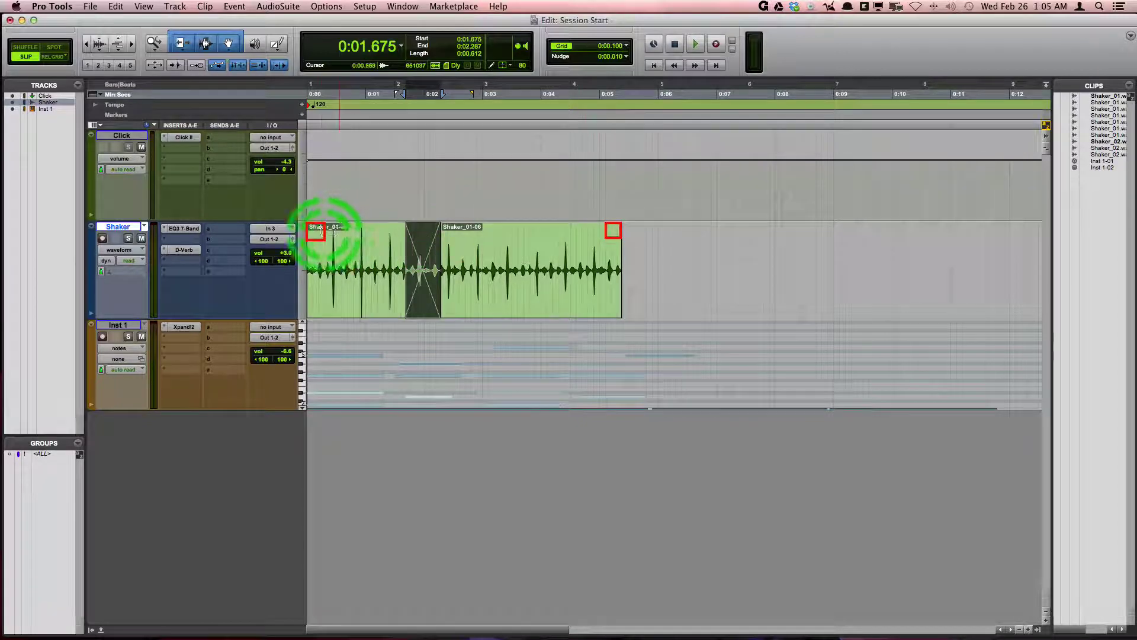
drag(312, 230, 339, 231)
drag(620, 231, 581, 231)
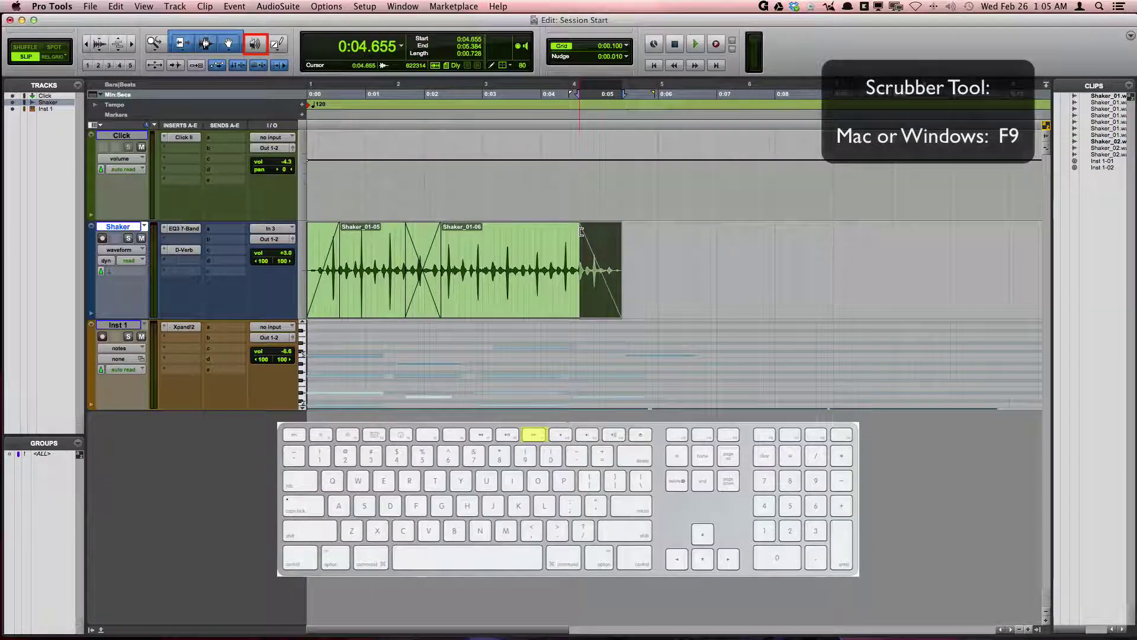
Scrub through the Shaker audio and across the Inst 1 track with the Scrubber tool
key(F9)
drag(582, 231, 474, 258)
mouse_move(478, 302)
mouse_down()
mouse_move(511, 285)
mouse_move(428, 287)
mouse_move(483, 292)
mouse_up()
drag(462, 350, 689, 336)
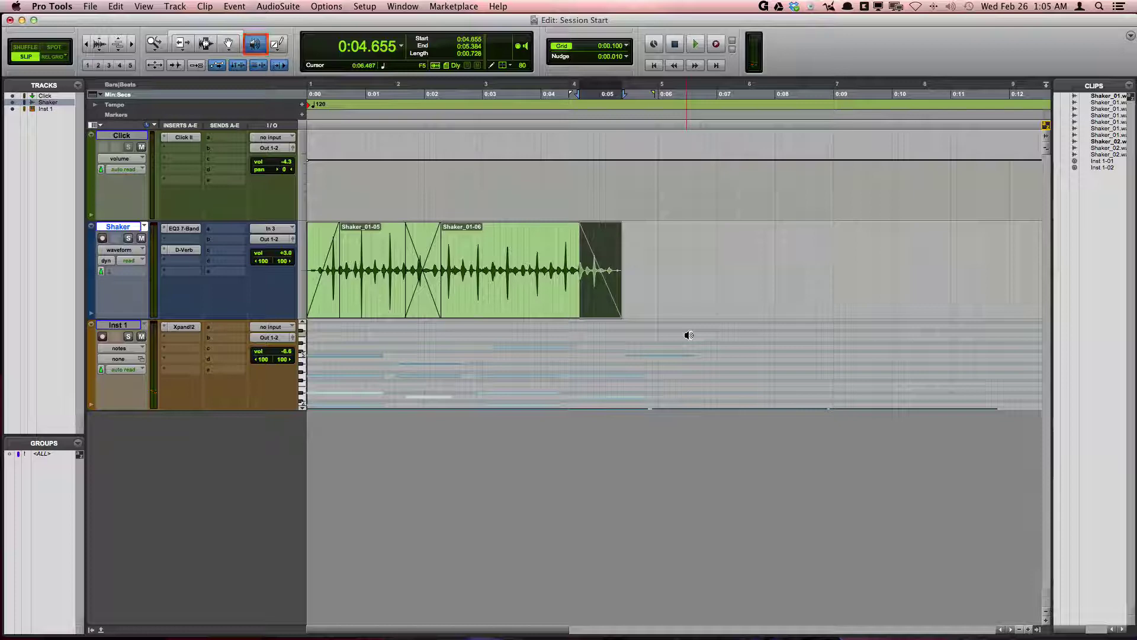
Redraw the Shaker waveform between about 4.653 and 4.655 seconds with the Free Hand Pencil at sample-level zoom
click(277, 44)
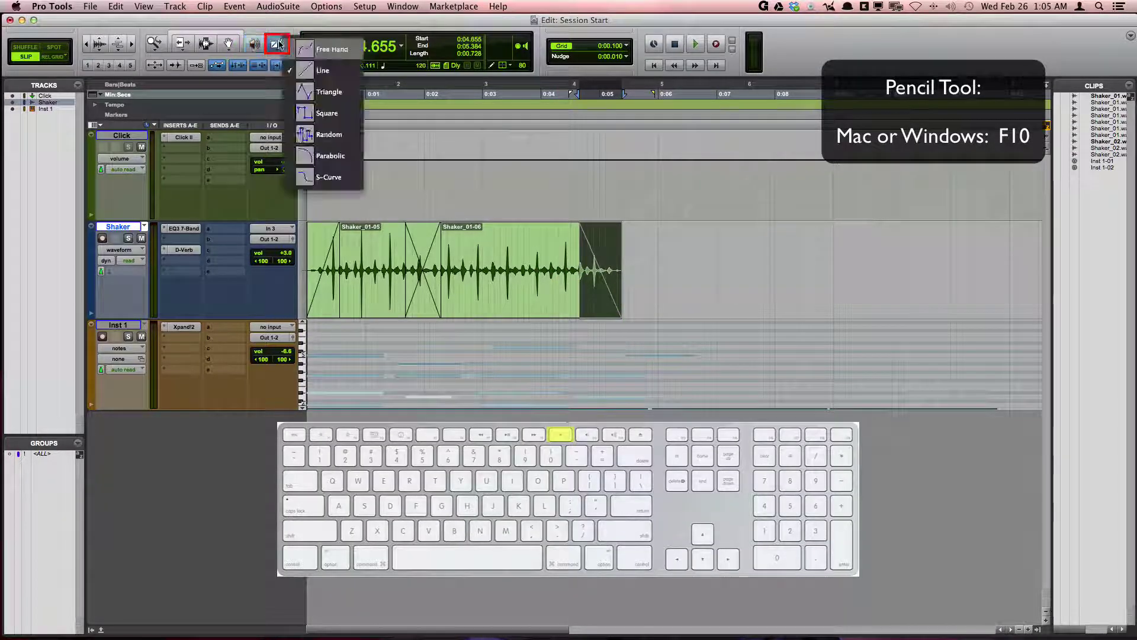
drag(279, 45, 297, 52)
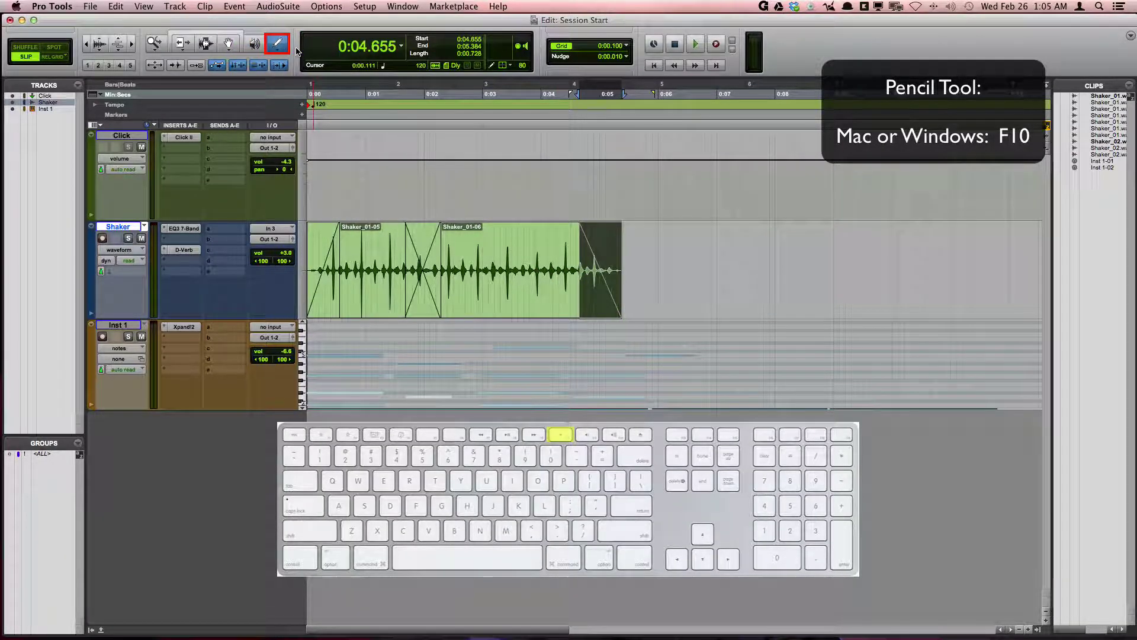
key(t)
key(t)
key(t)
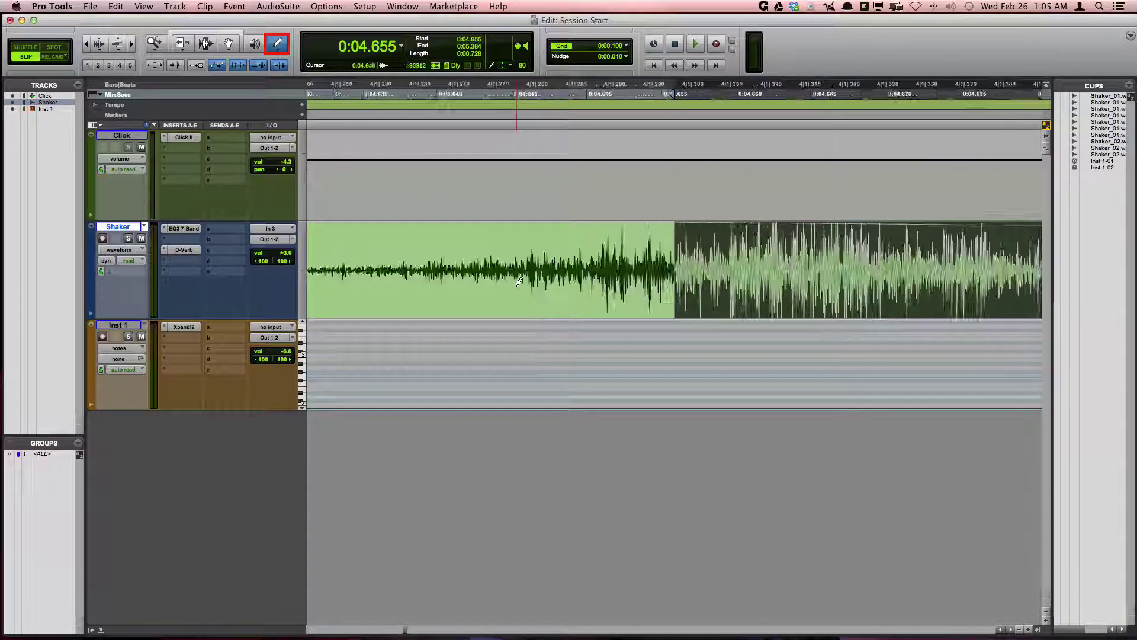
drag(518, 270, 668, 261)
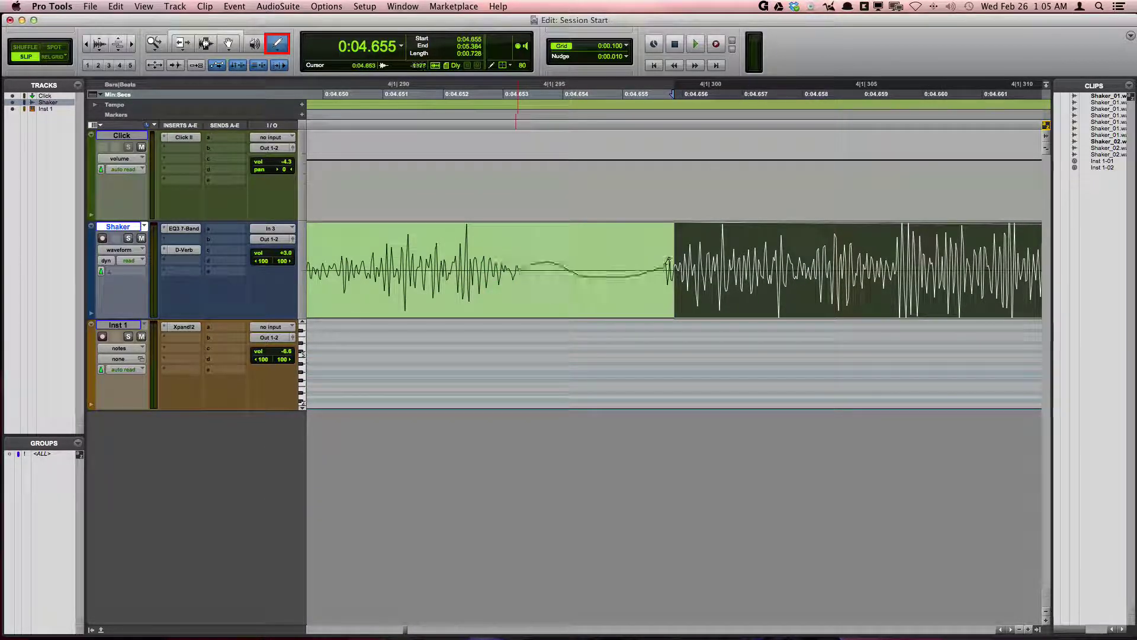
click(629, 262)
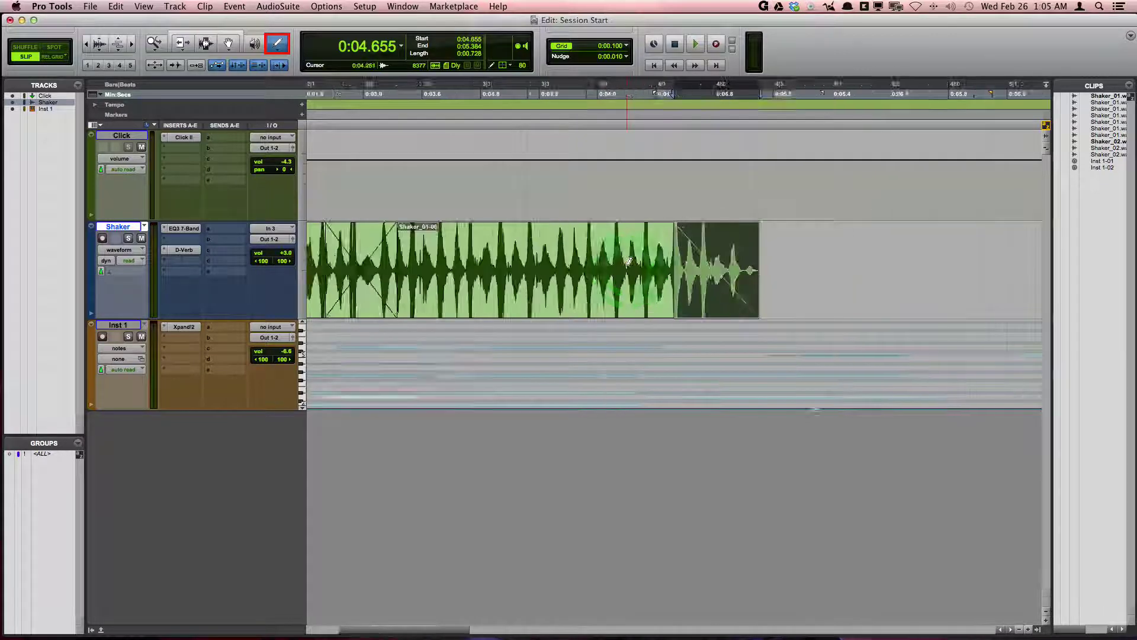
Draw an Inst 1 note of about 1.24 seconds from 5.005 seconds, and a wavy Click volume automation curve from about 2.0 to 4.9 seconds
drag(716, 333, 860, 334)
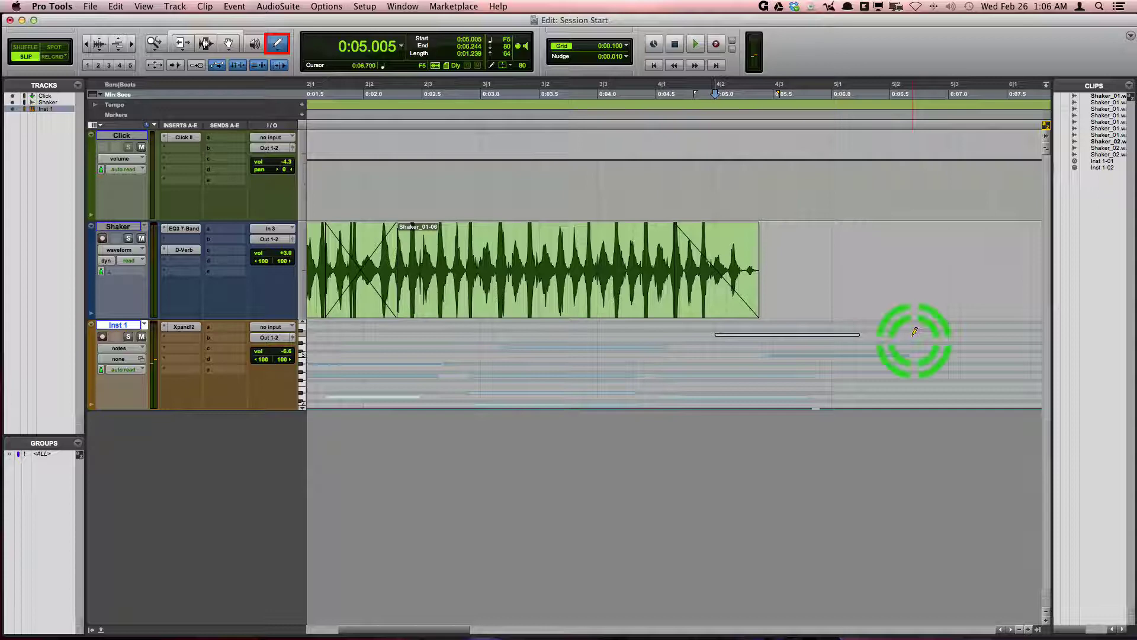
mouse_move(368, 176)
mouse_down()
mouse_move(447, 146)
mouse_move(529, 189)
mouse_up()
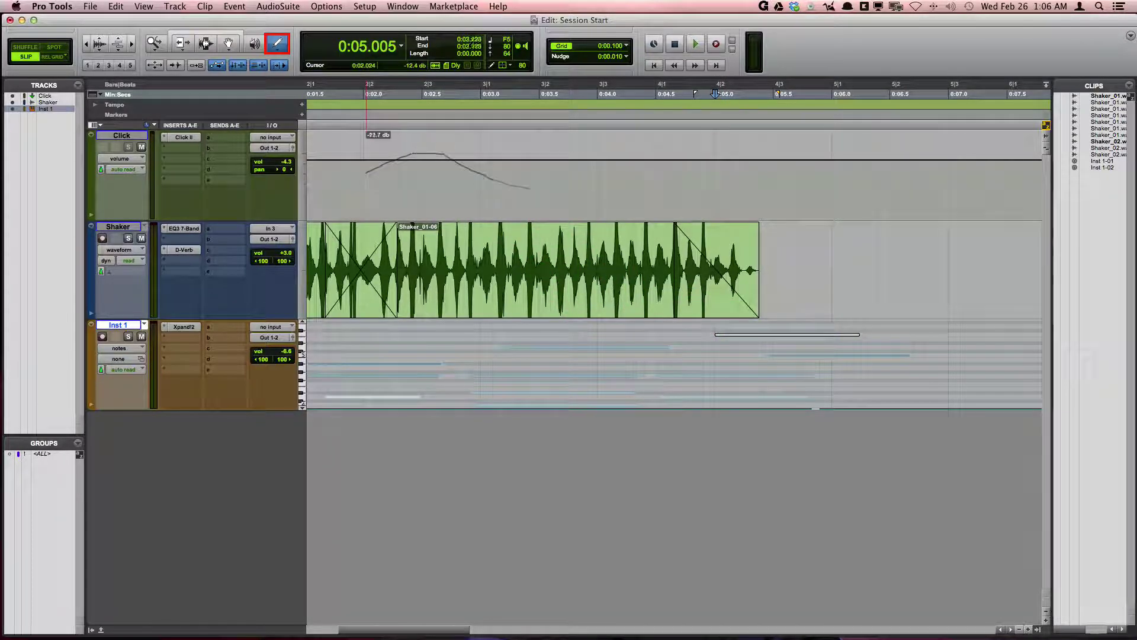
drag(690, 164, 708, 170)
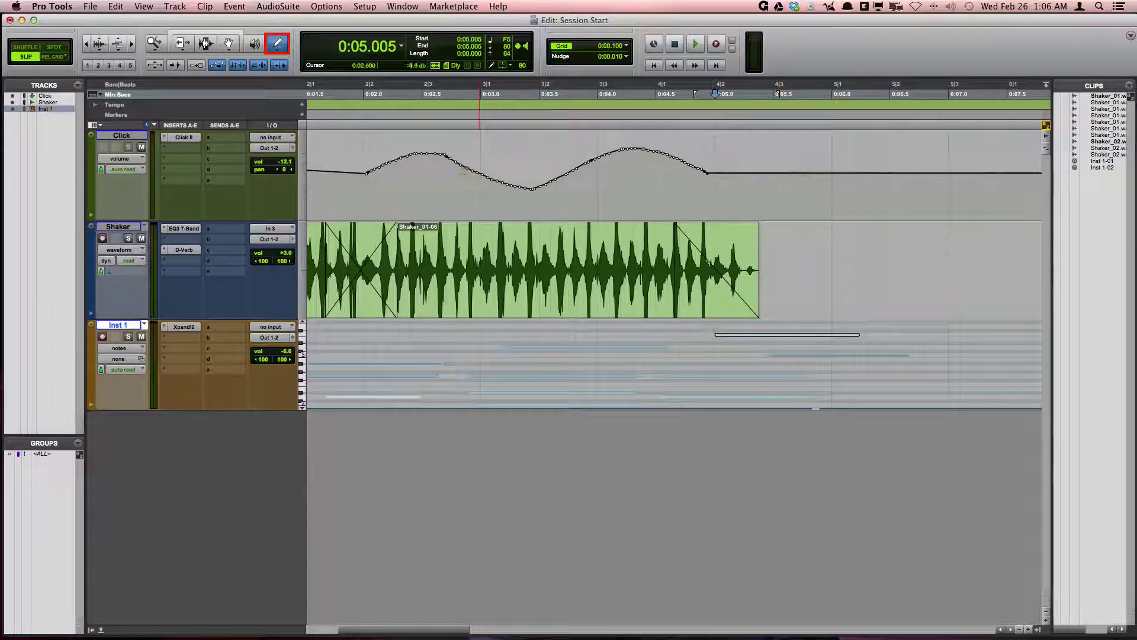
Expand the Tempo ruler, draw a freehand tempo curve starting at about 2.0 seconds, and view the Pencil's shape options
click(95, 104)
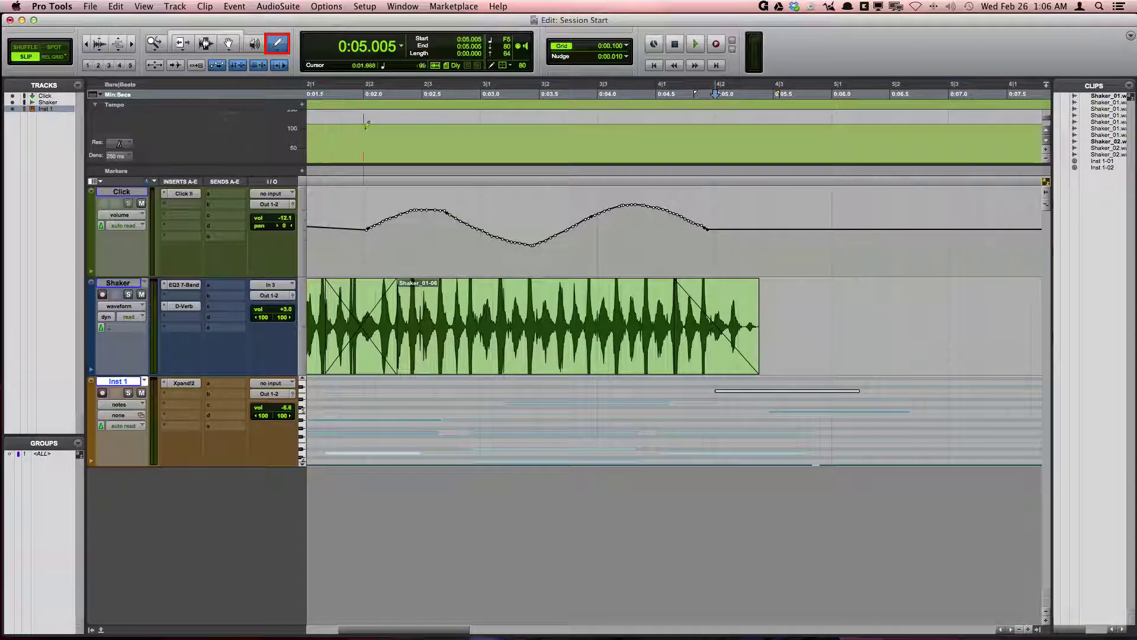
mouse_move(365, 126)
mouse_down()
mouse_move(400, 121)
mouse_move(530, 153)
mouse_move(645, 115)
mouse_up()
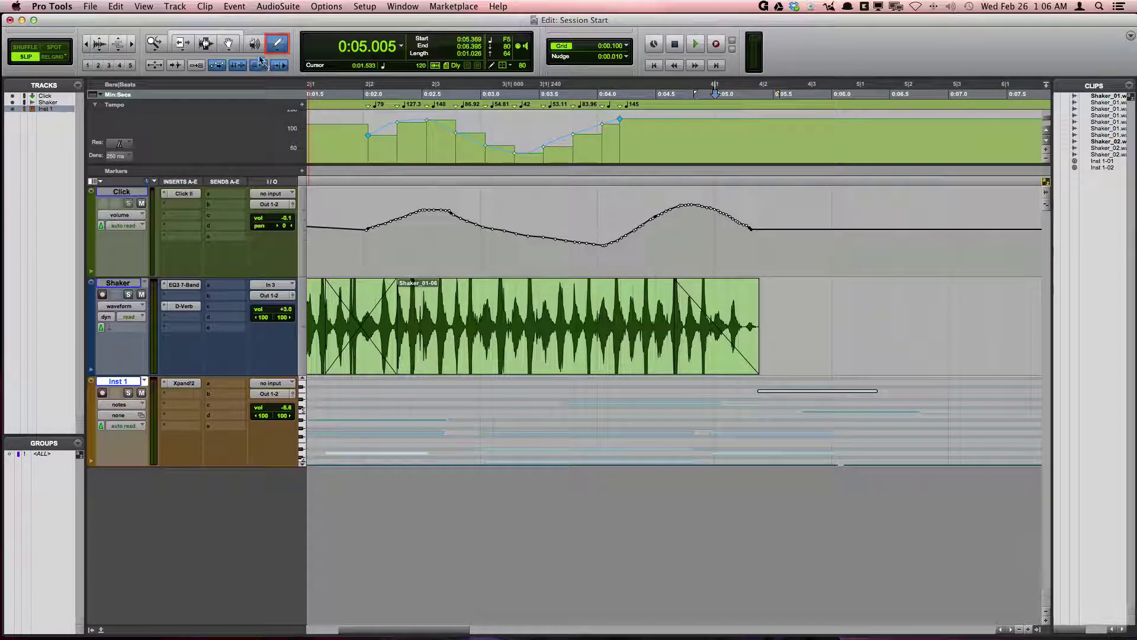
click(278, 49)
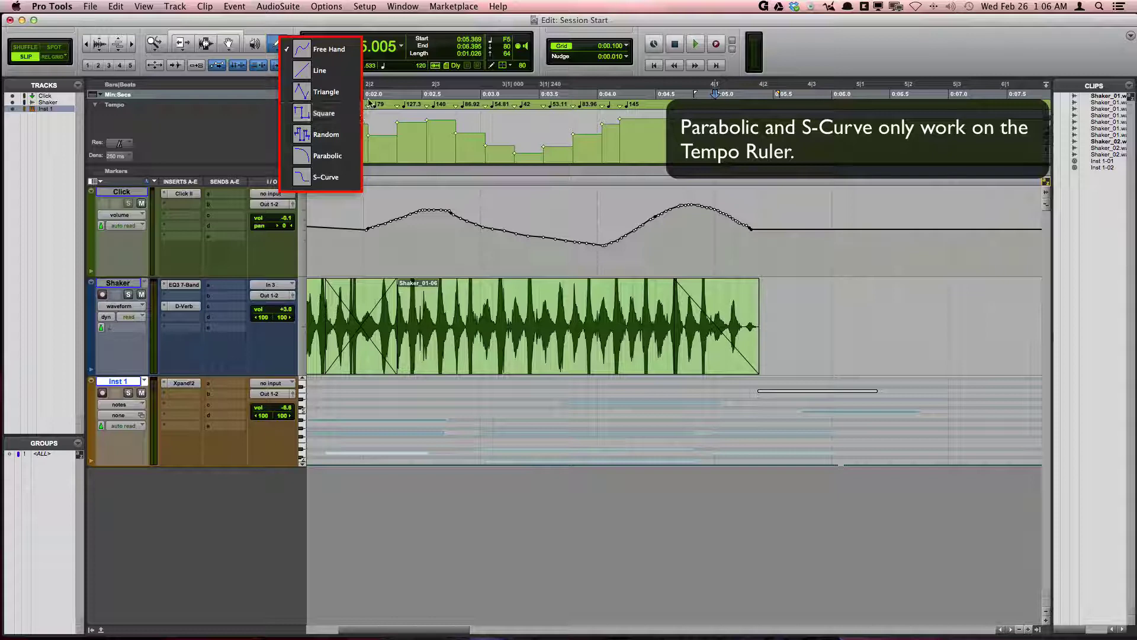
click(474, 99)
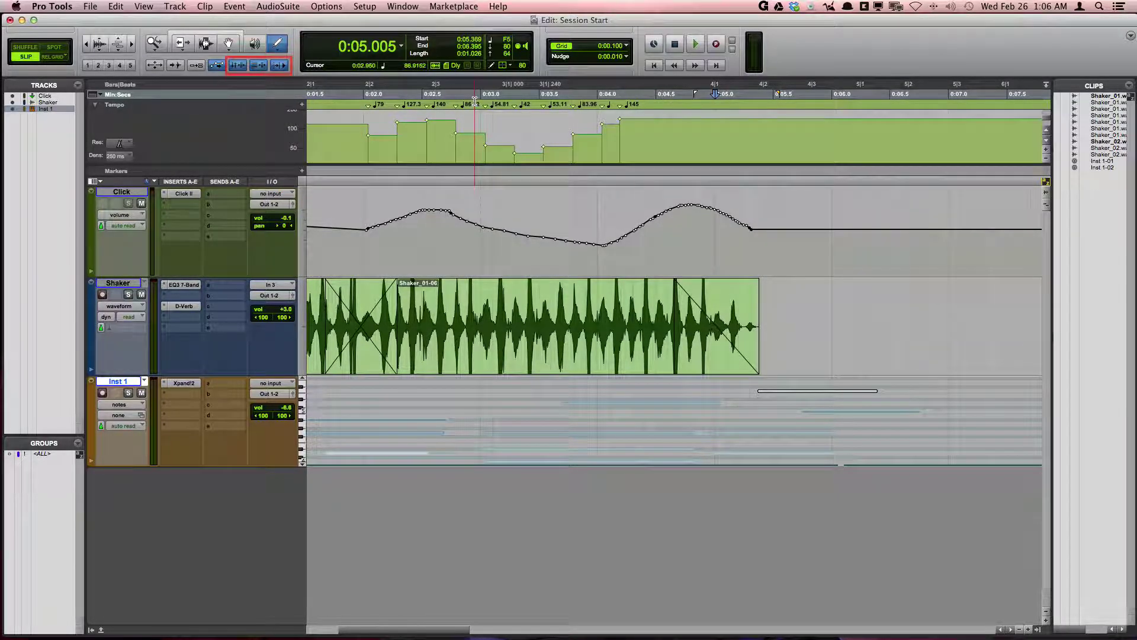
With Link Timeline and Edit Selection enabled, select Shaker from about 4.84 to 6.37 seconds using the Smart Tool and play back from there
click(238, 66)
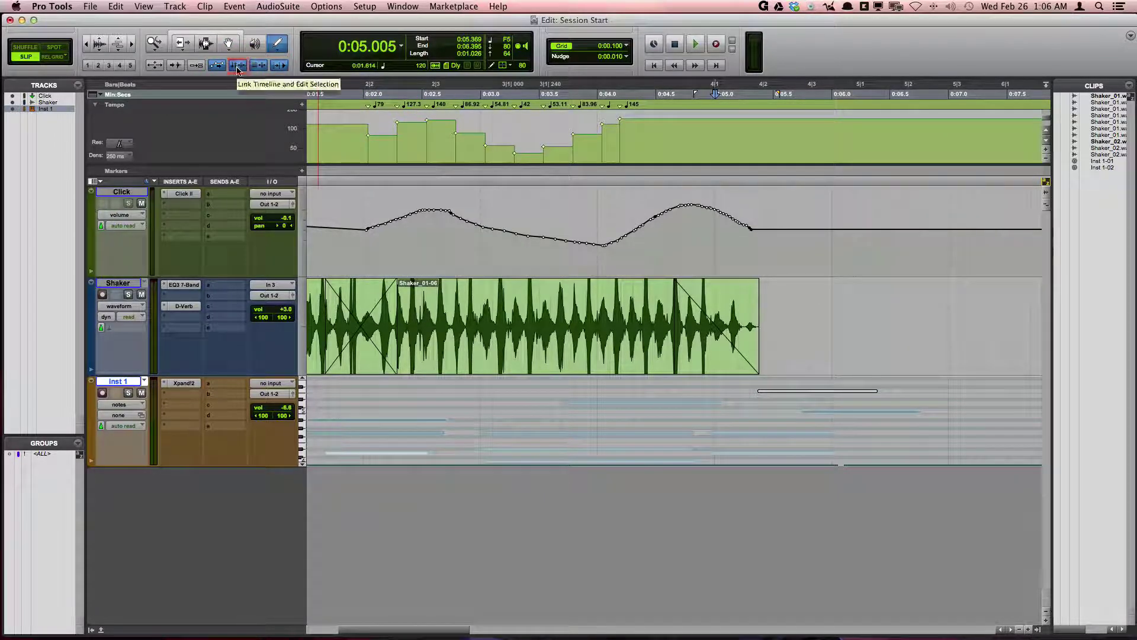
click(237, 67)
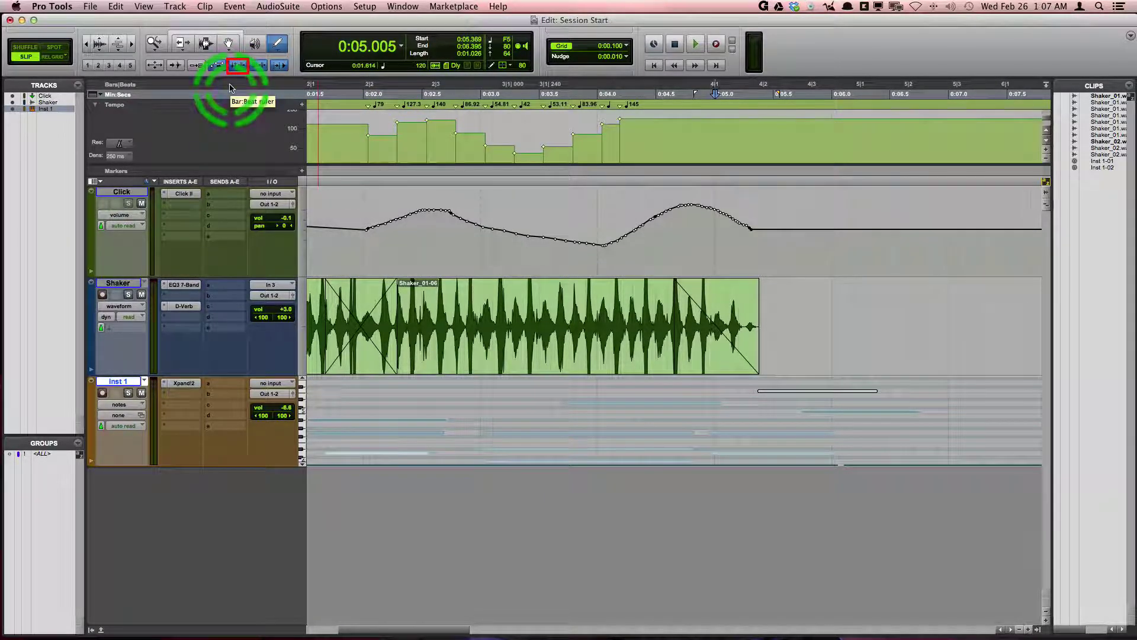
click(237, 68)
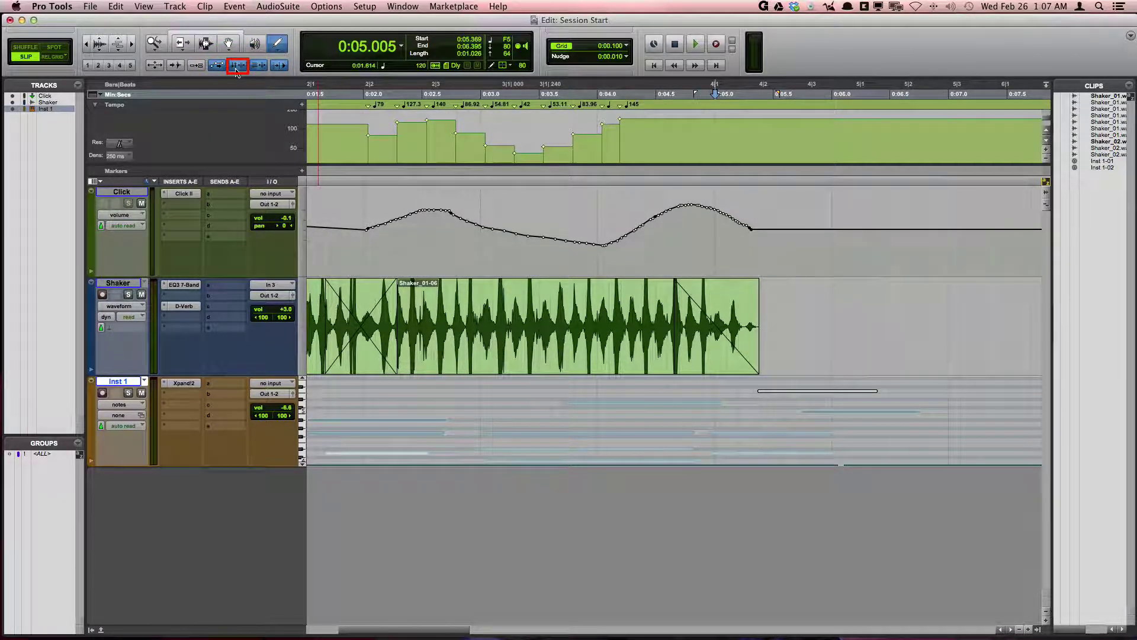
click(237, 71)
key(super+7)
click(439, 226)
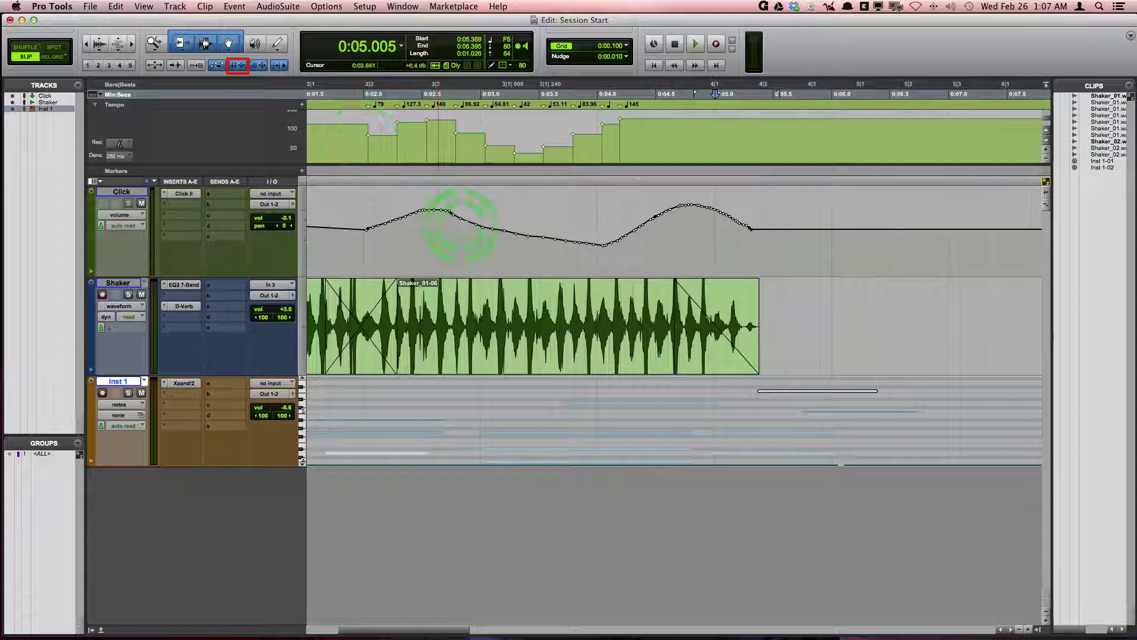
drag(692, 307, 875, 313)
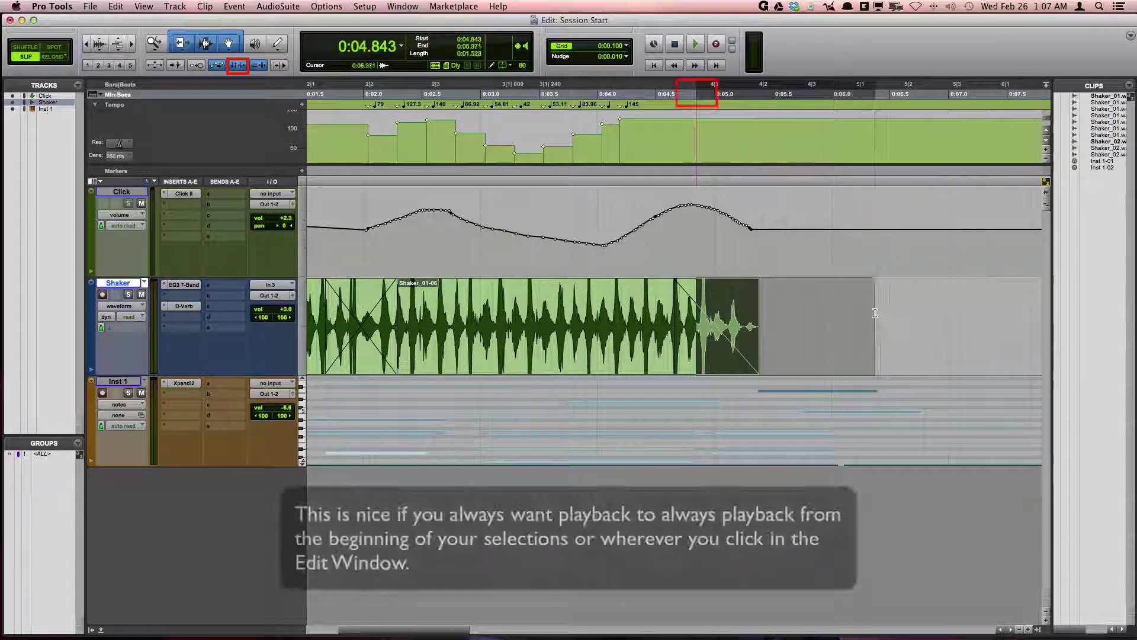
key(space)
With timeline and edit selections linked, set Shaker start points at about 3.82 and 2.89 seconds and play back from each
key(space)
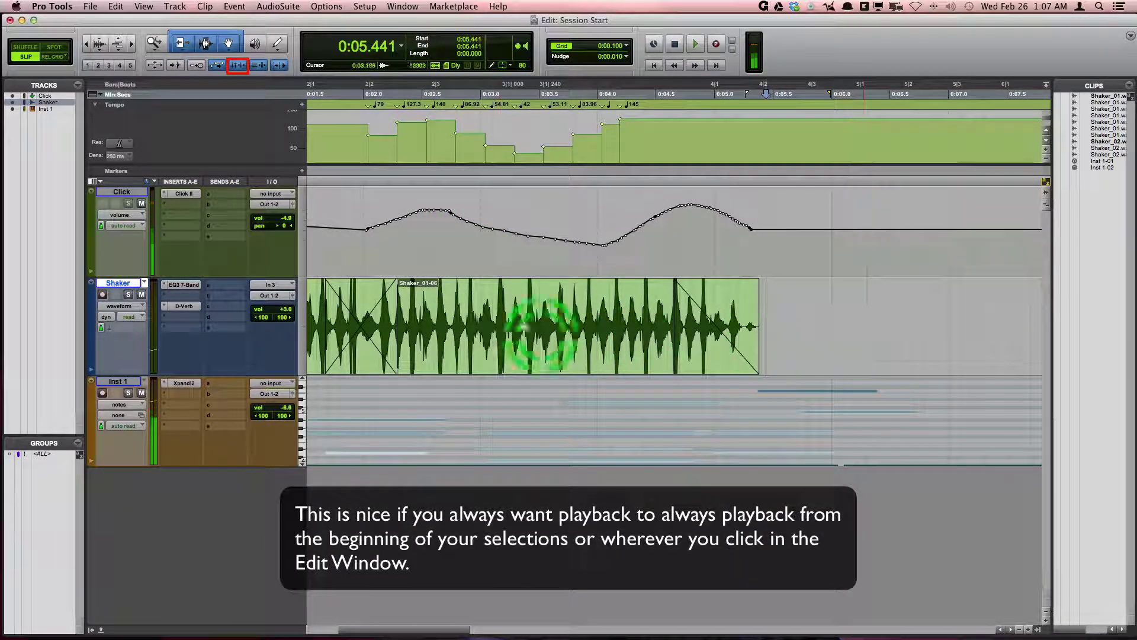
drag(474, 302, 596, 301)
key(space)
key(space)
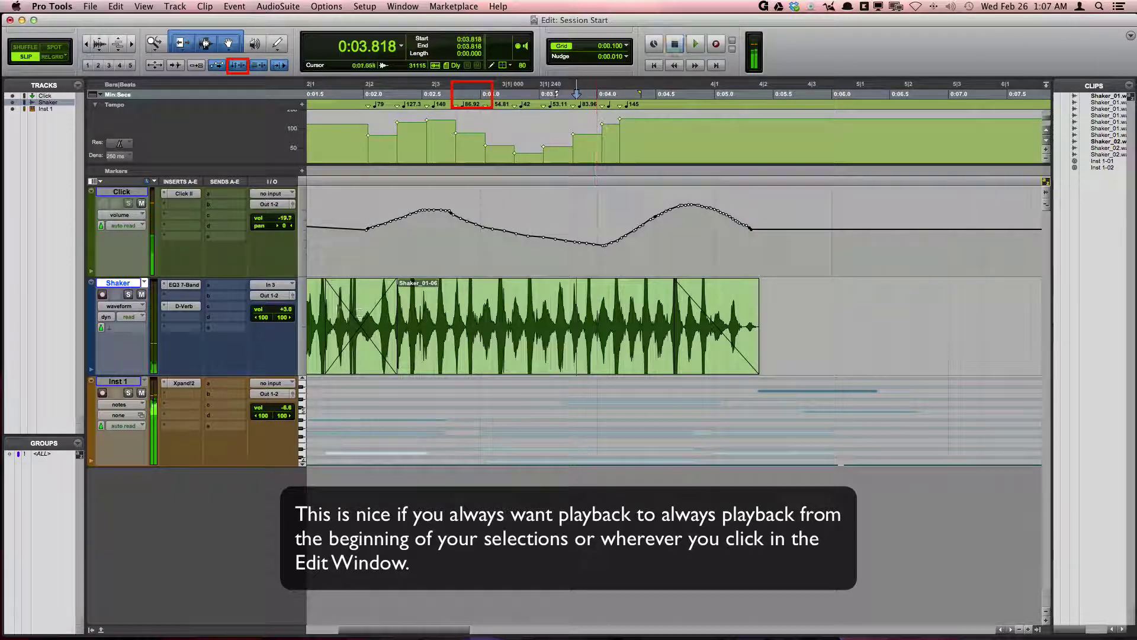
drag(342, 302, 548, 292)
key(space)
click(533, 307)
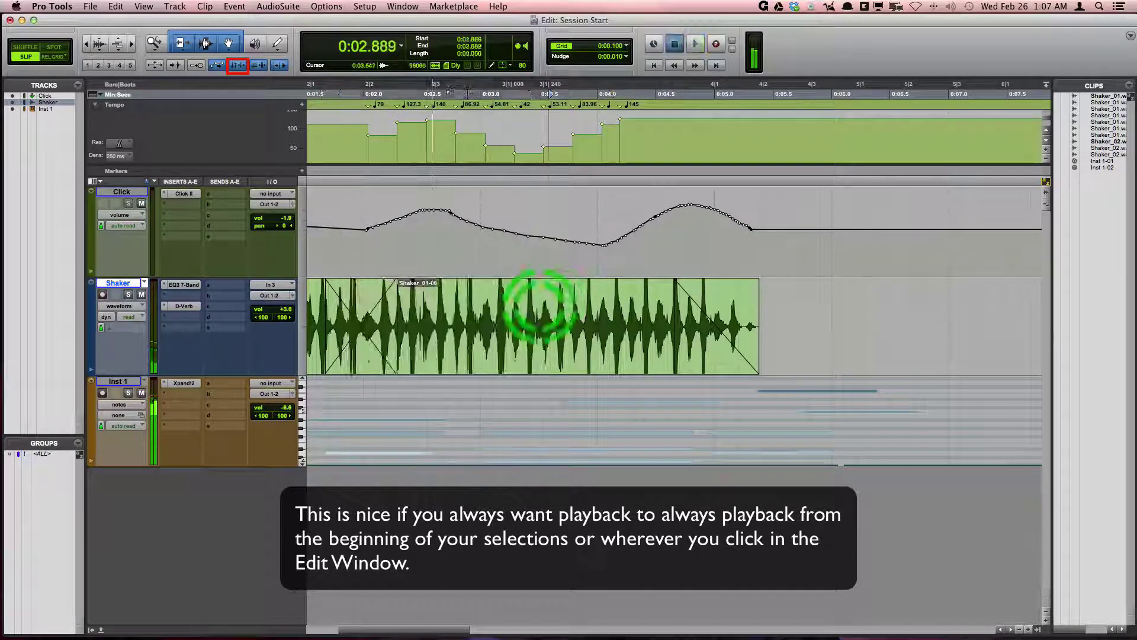
click(509, 314)
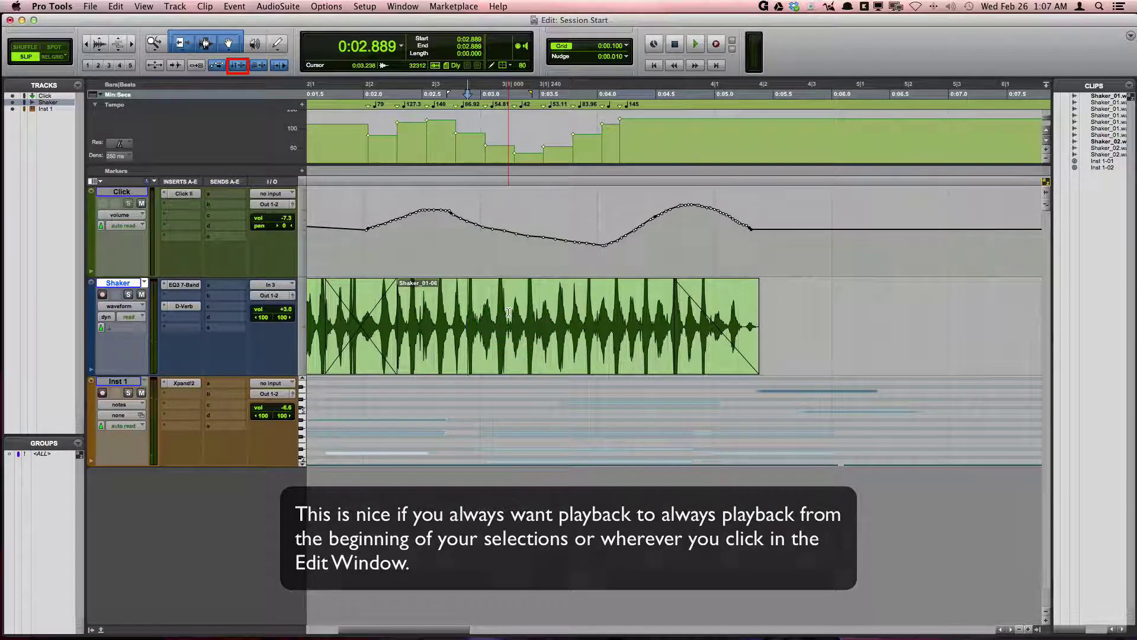
click(432, 246)
click(288, 120)
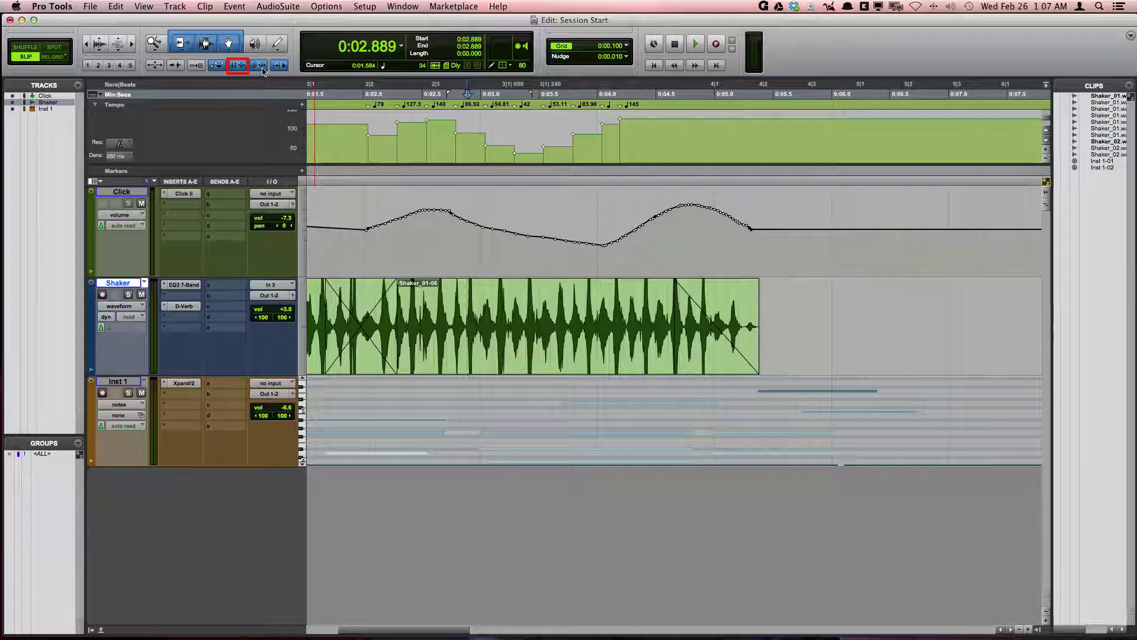
Disable Link Timeline and Edit Selection, select Shaker from about 6.17 to 7.46 seconds, and play back from the independent timeline position
click(239, 67)
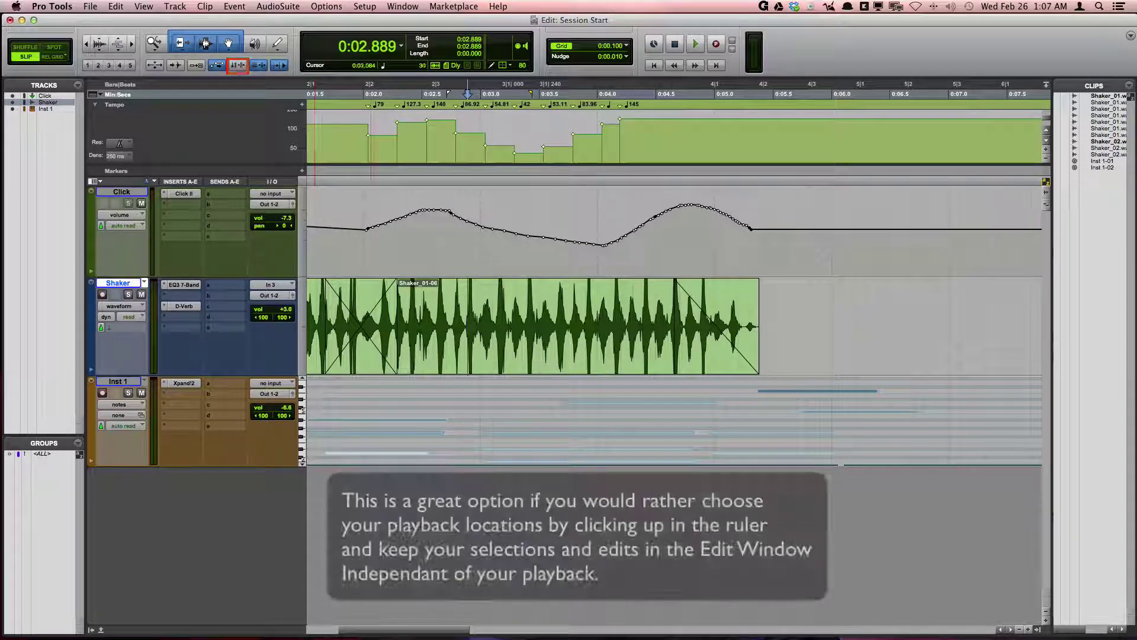
drag(852, 325, 1002, 313)
key(space)
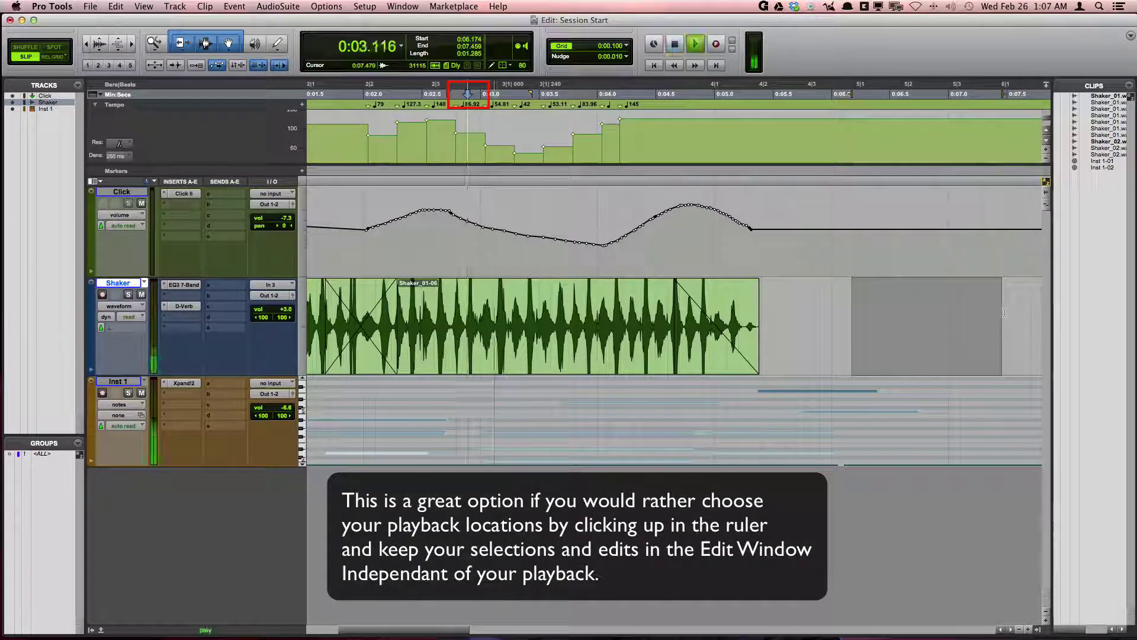
key(space)
Select Shaker from about 5.72 to 7.61 seconds and from about 1.55 to 2.64 seconds, playing from the independent timeline position
drag(799, 319, 1020, 303)
key(space)
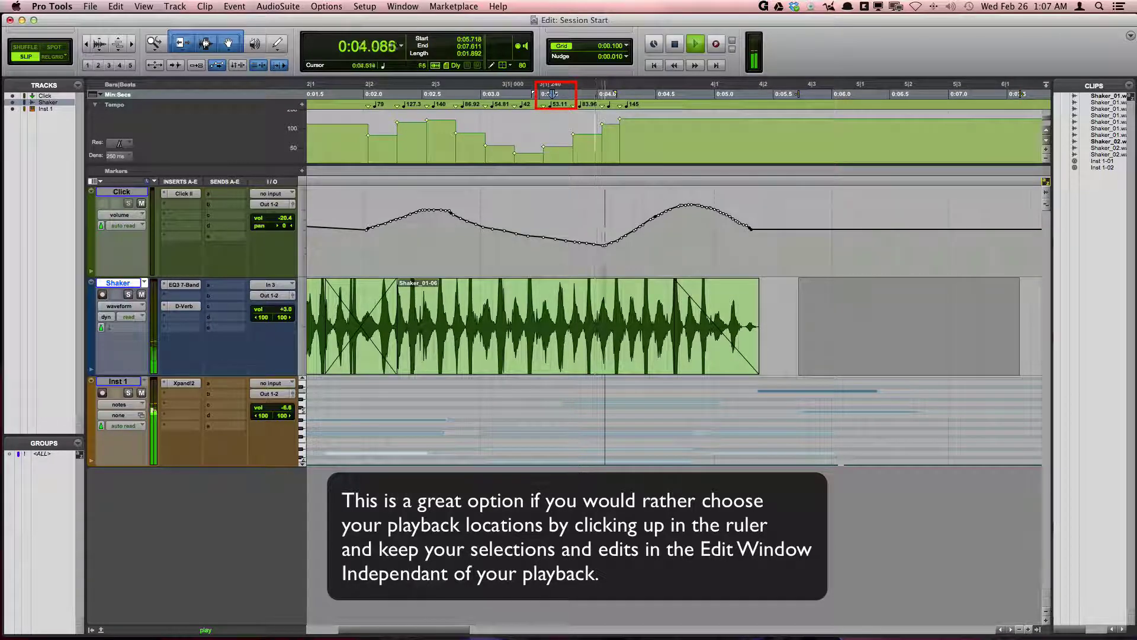
drag(314, 303, 438, 303)
key(space)
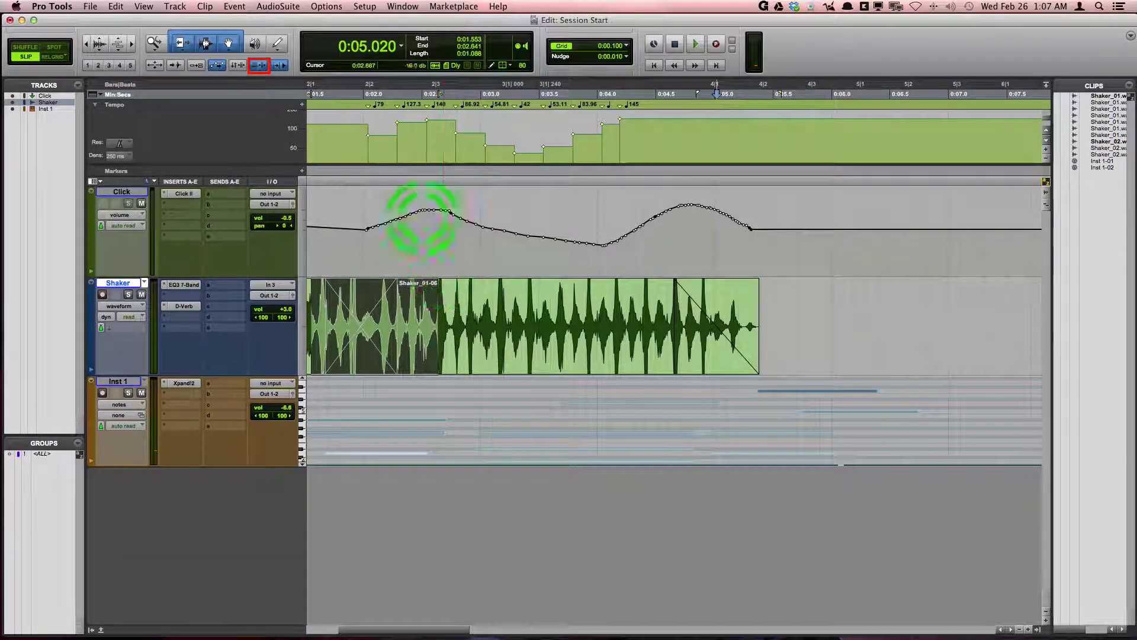
With Link Track and Edit Selection enabled, select Shaker from about 4.13 to 5.77 seconds and a group of notes on Inst 1
click(259, 67)
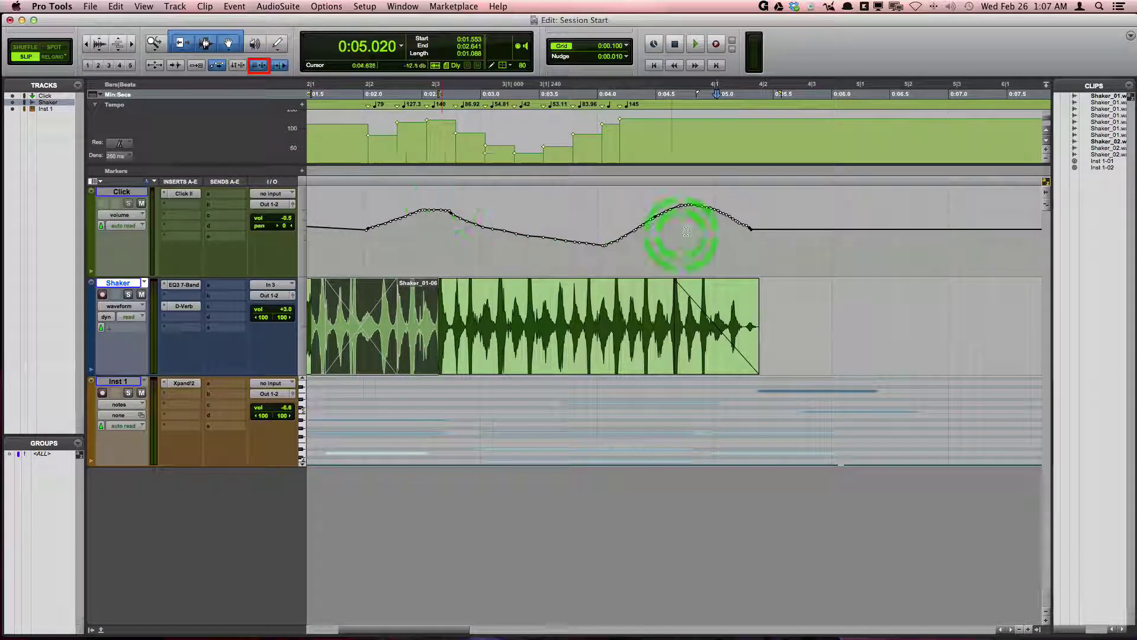
drag(618, 297, 805, 306)
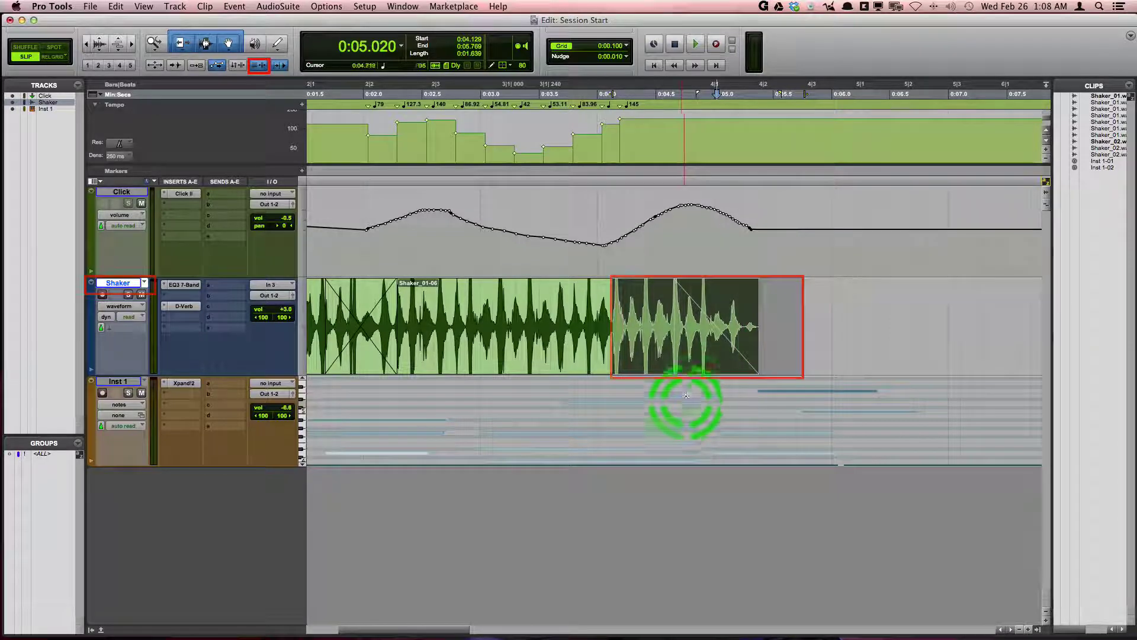
drag(695, 406, 783, 447)
key(alt+Tab)
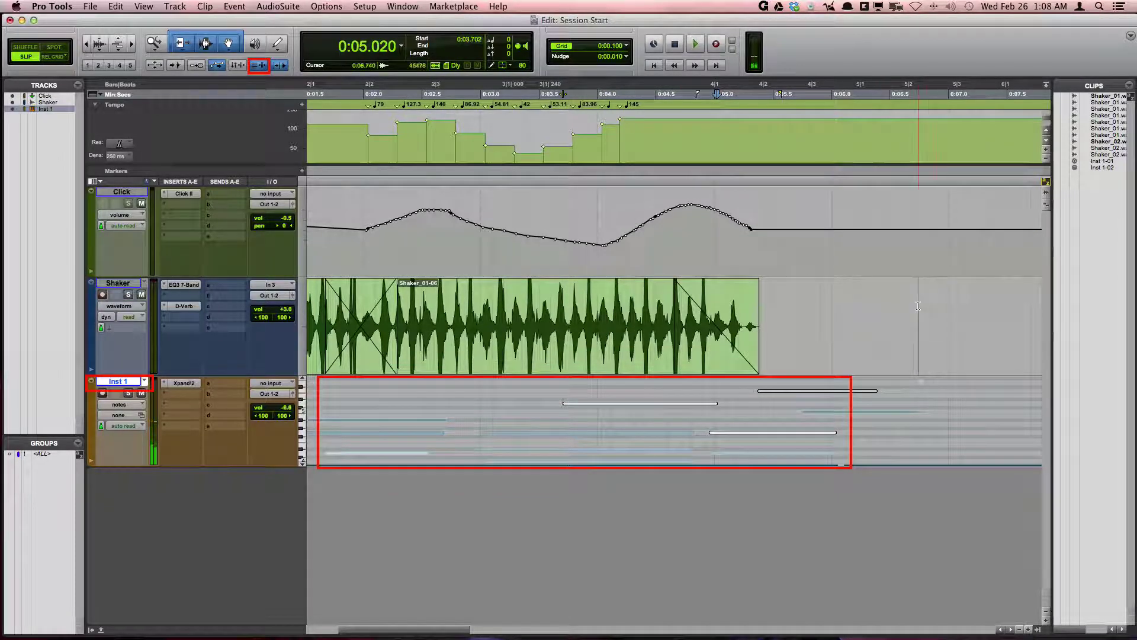
Select Click from about 5.64 to 6.37 seconds and extend the selection to the Shaker and Inst 1 tracks
drag(790, 237, 874, 237)
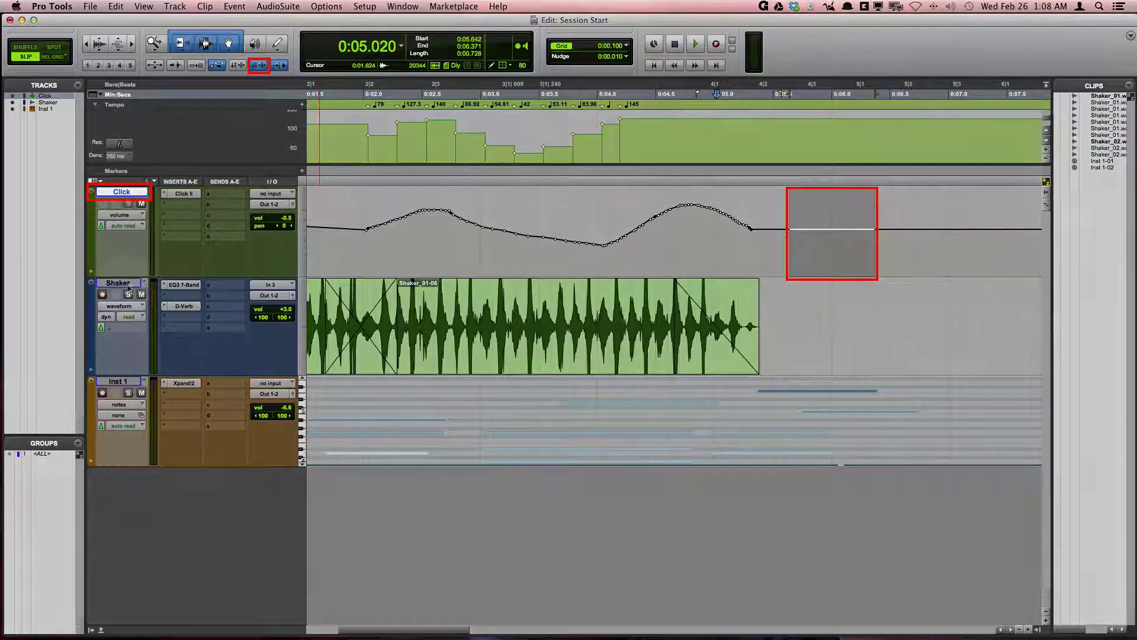
shift+click(122, 285)
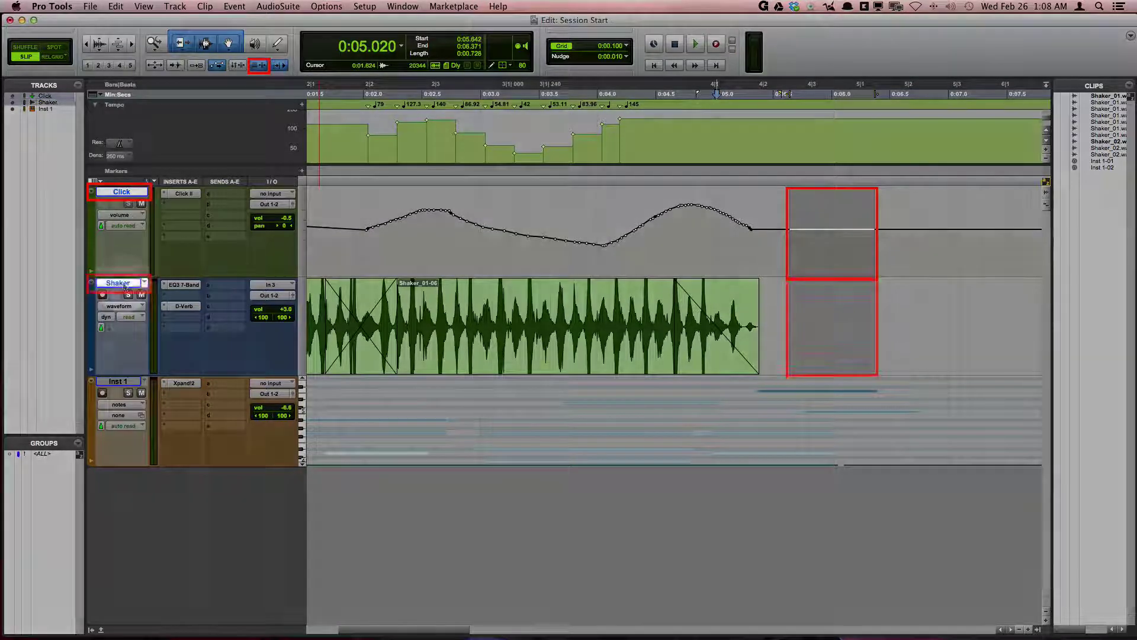
shift+click(119, 381)
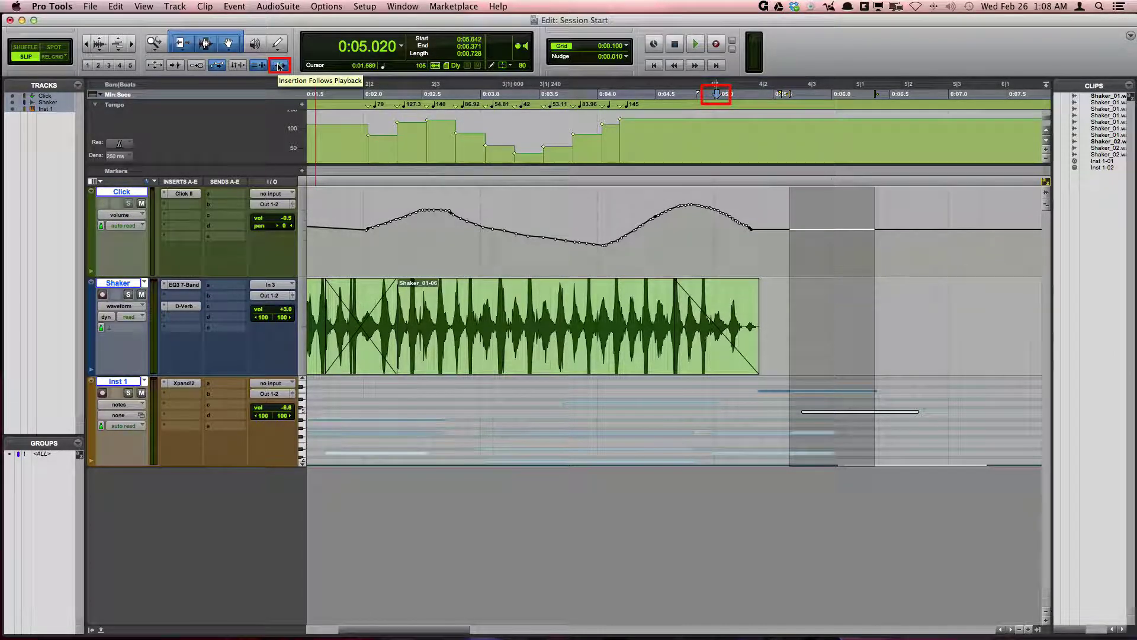
Disable Insertion Follows Playback, place the edit cursor on Click at about 5.39 seconds, and start and stop playback
click(278, 67)
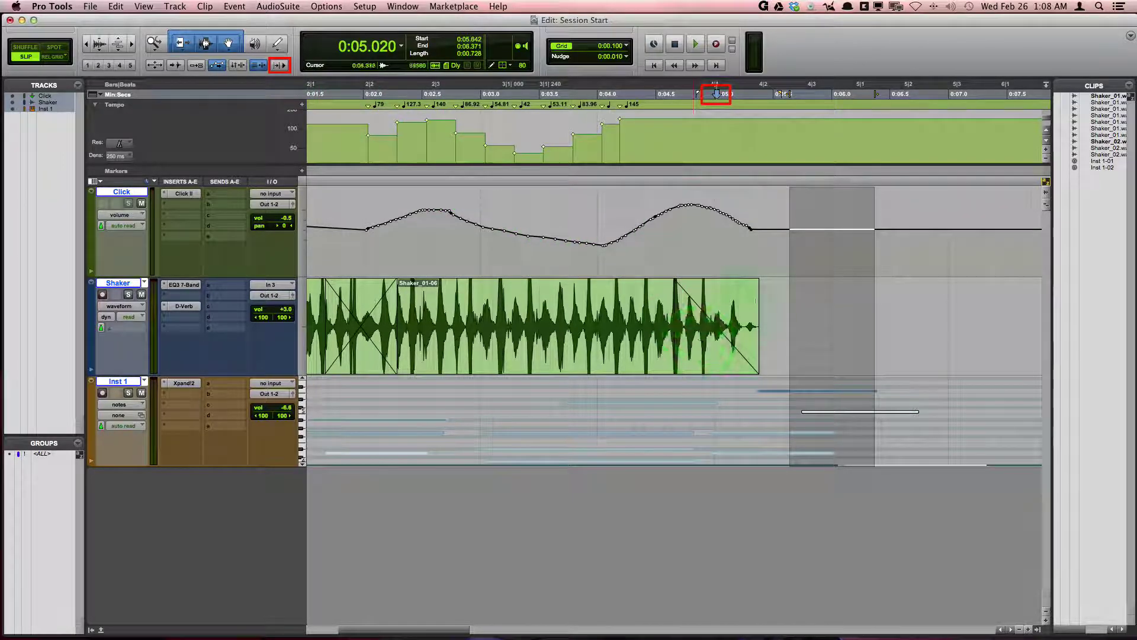
click(761, 262)
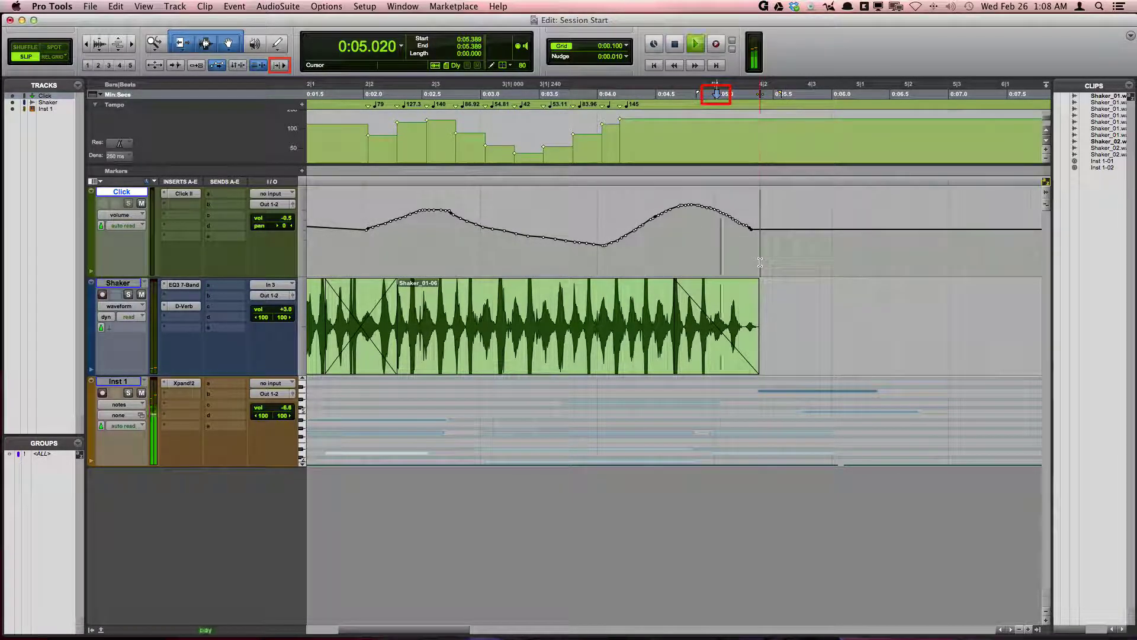
key(space)
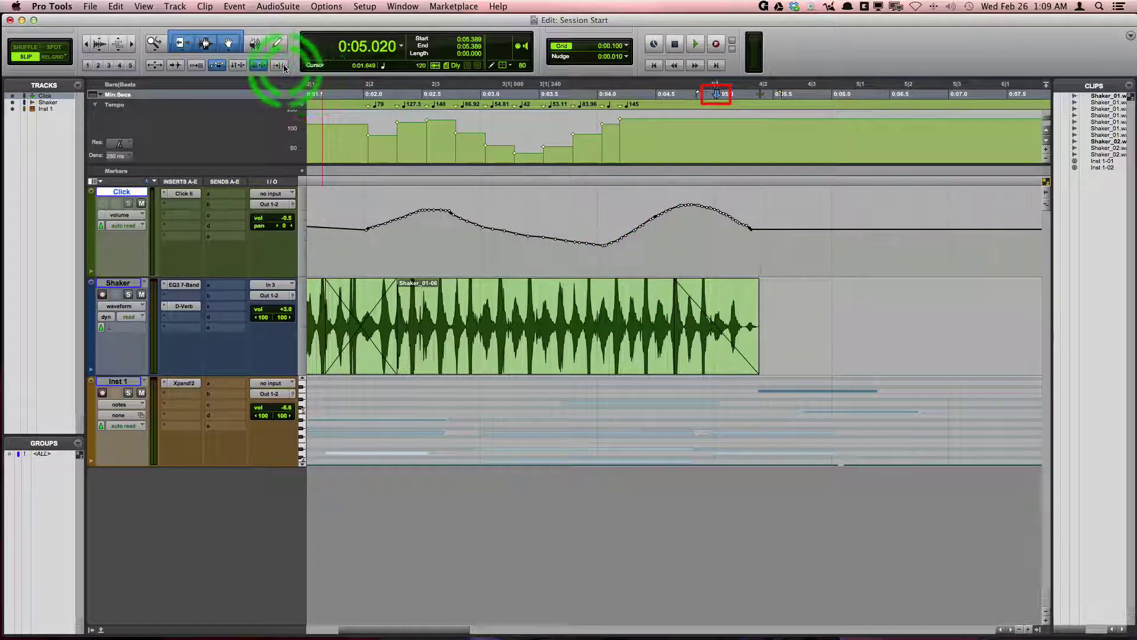
Enable Insertion Follows Playback and place the edit cursor on Click at about 4.03 seconds
click(282, 66)
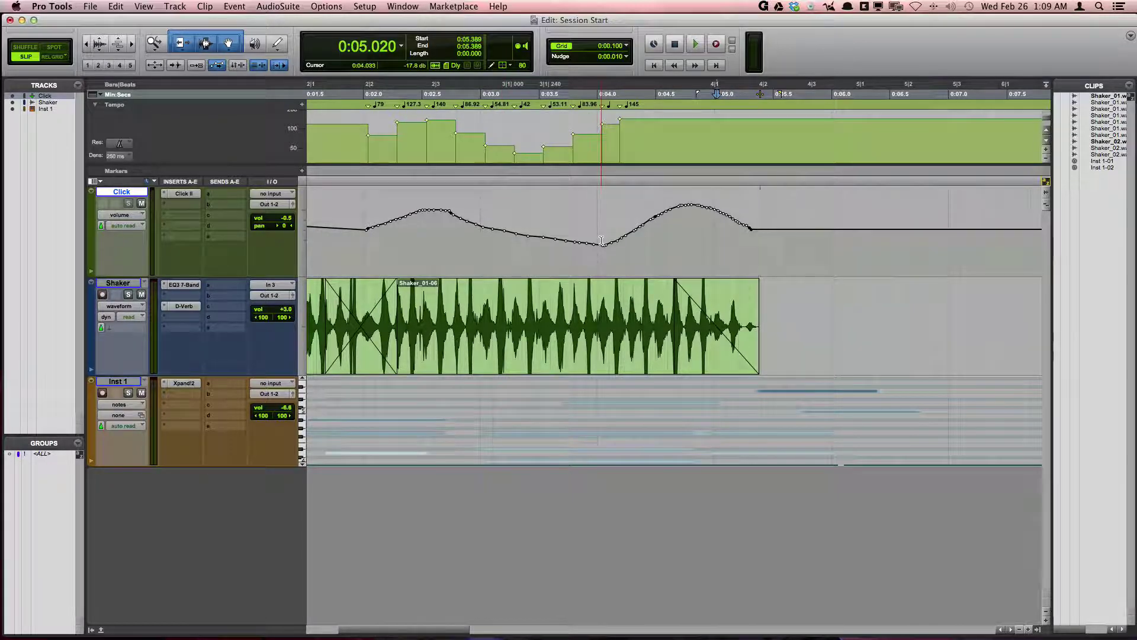
click(601, 241)
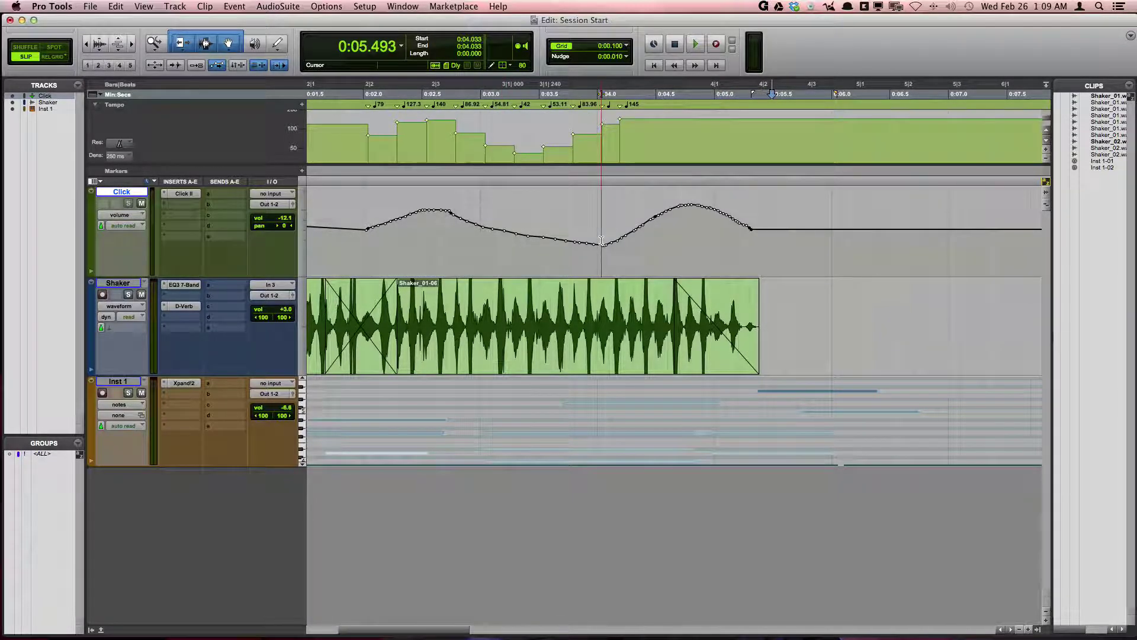